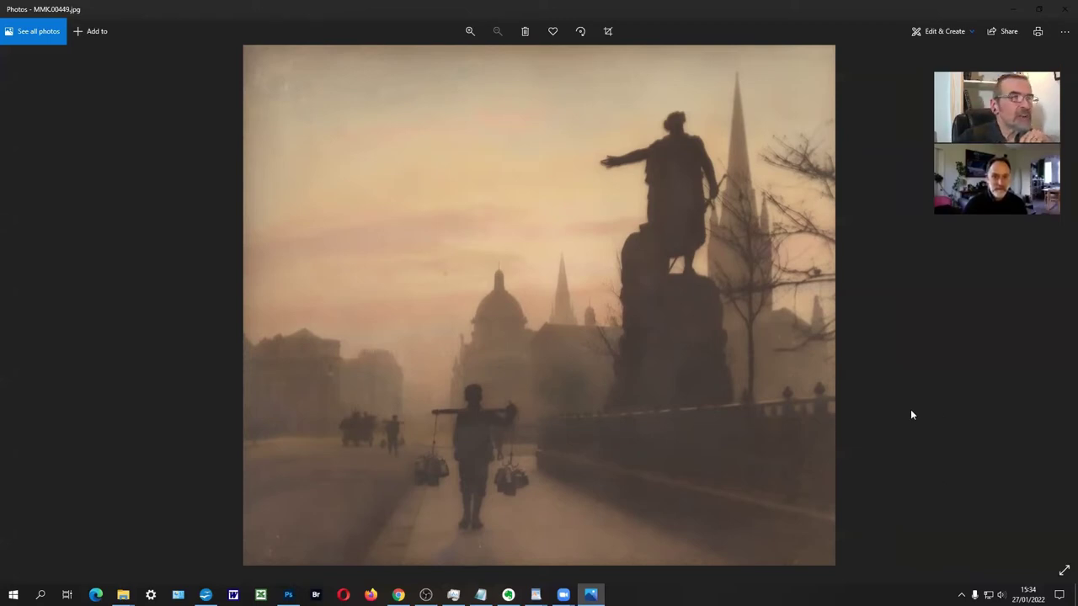
- Open MMK.00449.jpg from Windows Photos in Adobe Photoshop 2022
{"action": "right_click", "coordinate": [562, 335]}
{"action": "left_click", "coordinate": [604, 262]}
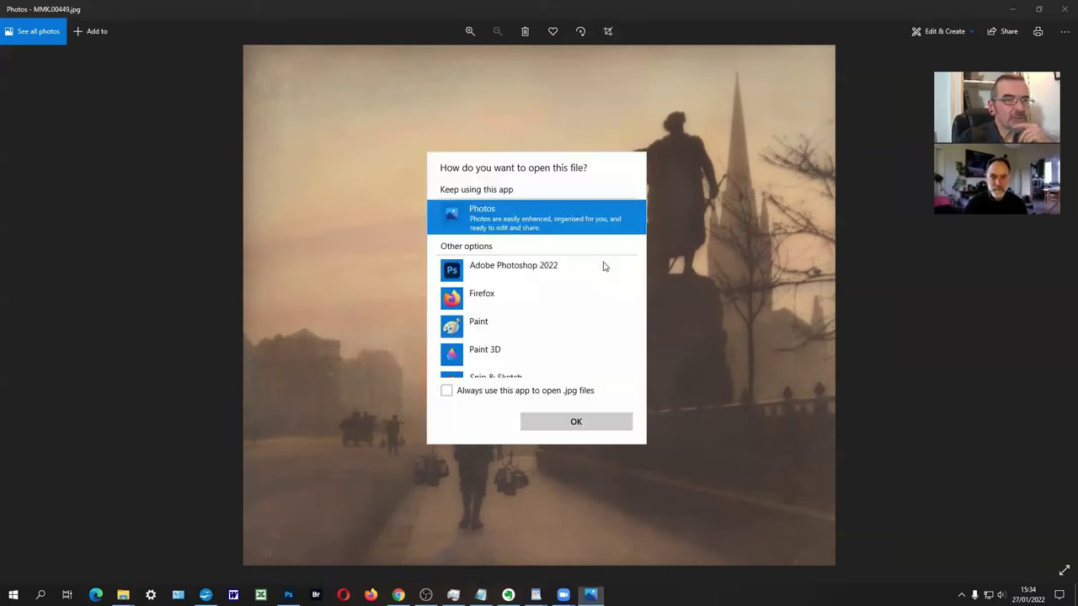
{"action": "left_click", "coordinate": [518, 271]}
{"action": "left_click", "coordinate": [576, 421]}
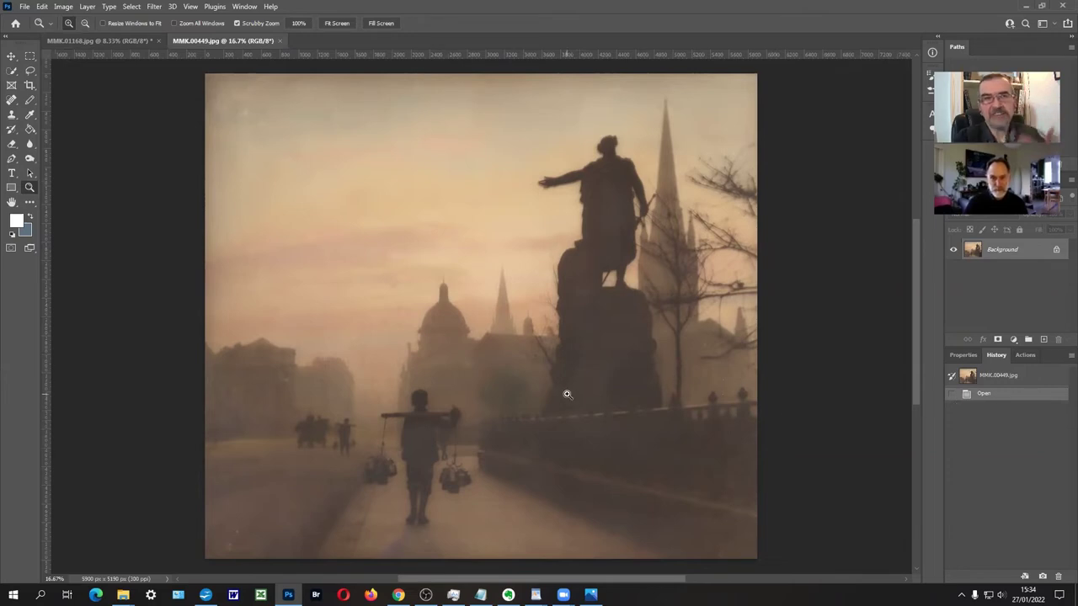
{"action": "left_click", "coordinate": [1012, 339]}
- Add a Levels adjustment layer with input black at 35 and white at 222
{"action": "left_click", "coordinate": [1006, 396]}
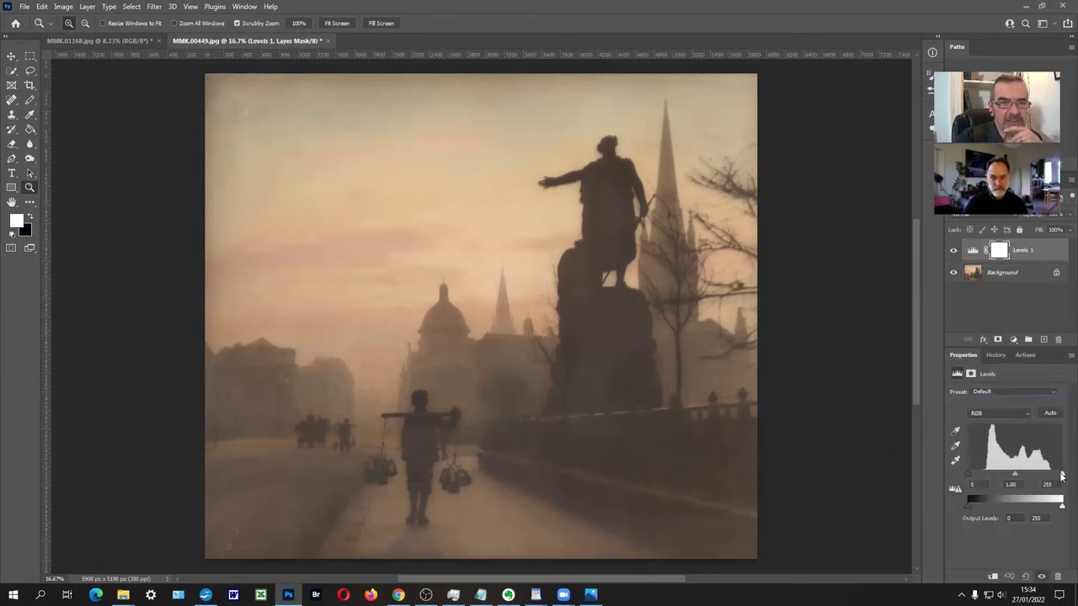
{"action": "left_click_drag", "start_coordinate": [1061, 475], "coordinate": [1053, 475]}
{"action": "left_click_drag", "start_coordinate": [965, 474], "coordinate": [980, 474]}
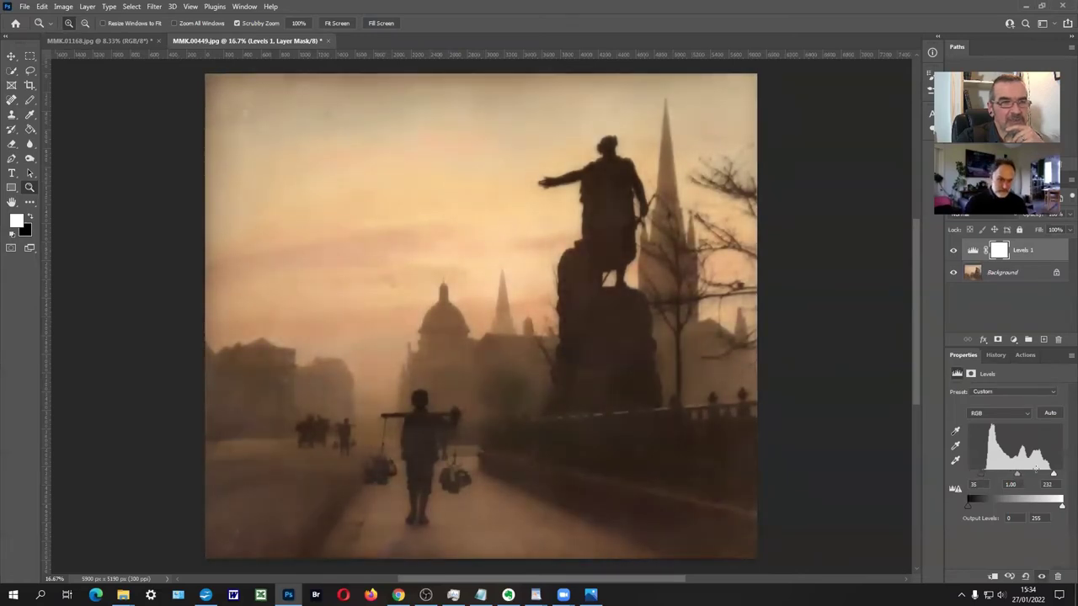
{"action": "left_click_drag", "start_coordinate": [1052, 476], "coordinate": [1049, 476]}
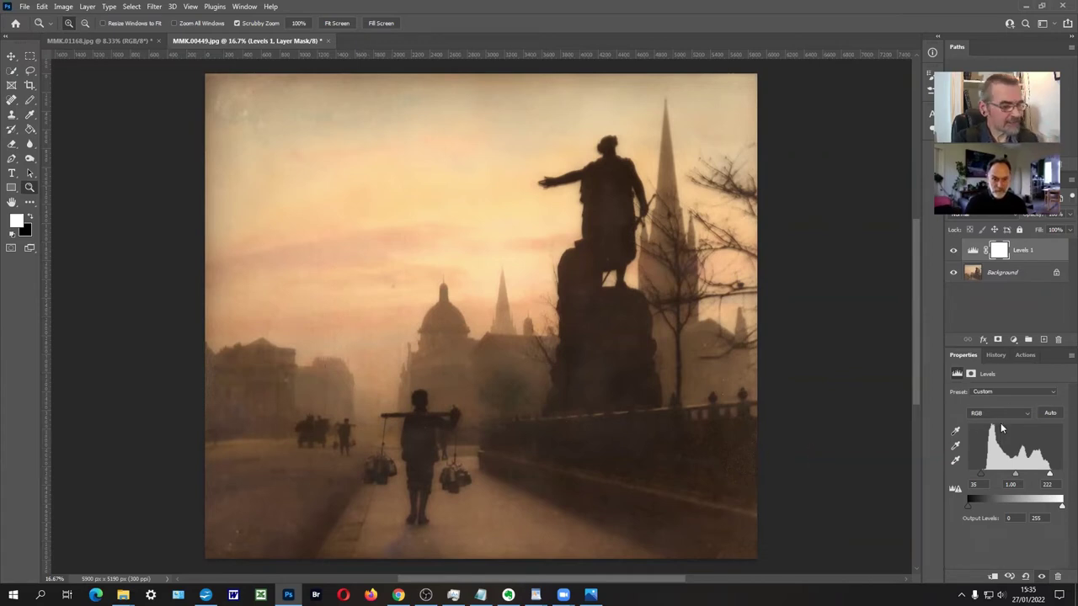
- Merge all visible layers into a new Layer 1 and duplicate it as Layer 1 copy
{"action": "key", "text": "ctrl+a"}
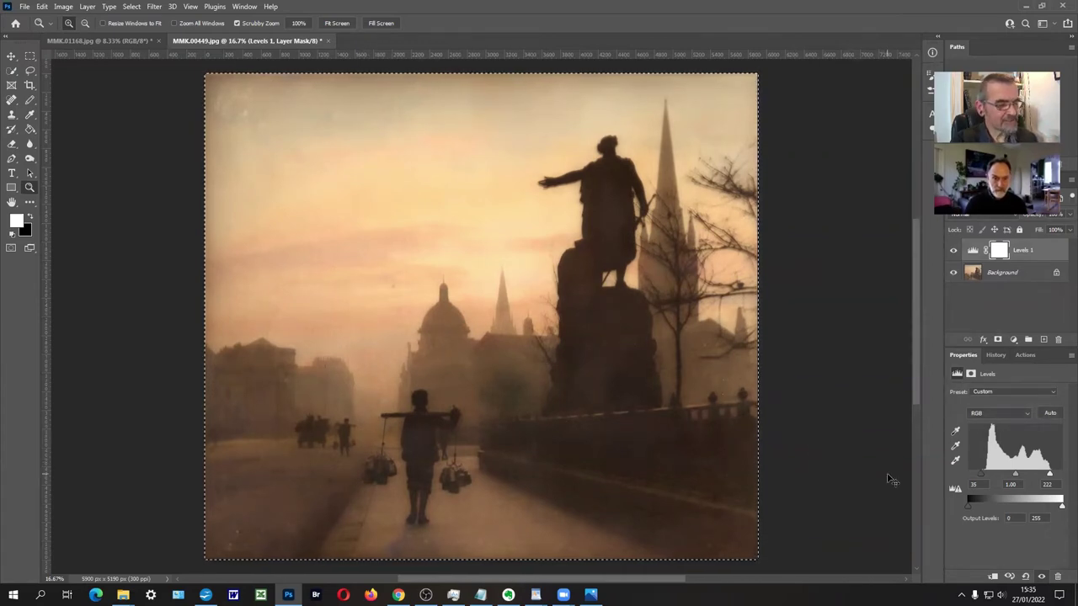
{"action": "key", "text": "ctrl+shift+c"}
{"action": "key", "text": "ctrl+v"}
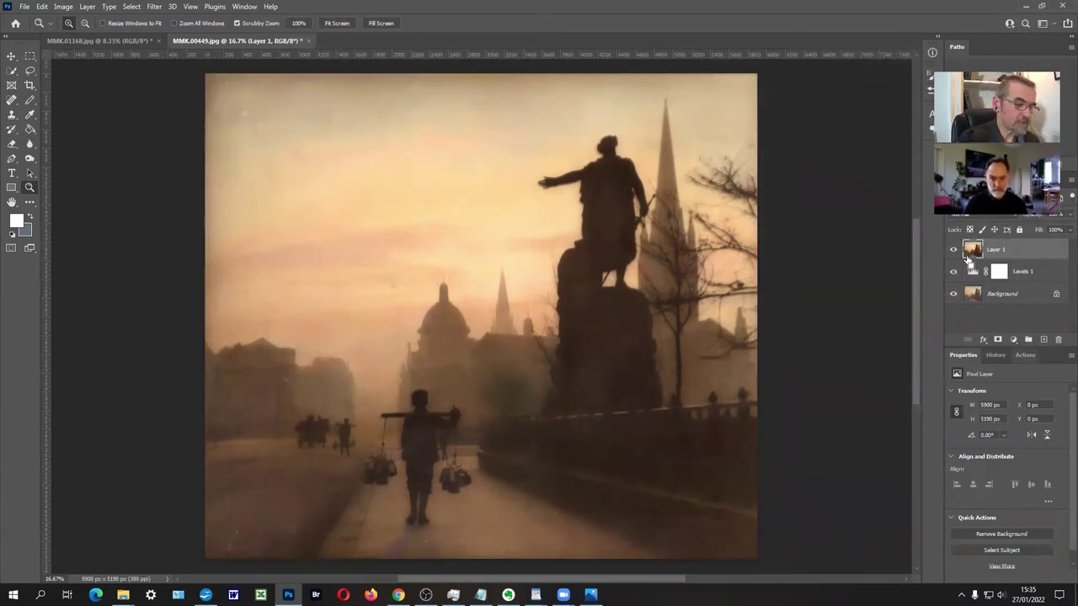
{"action": "key", "text": "ctrl+j"}
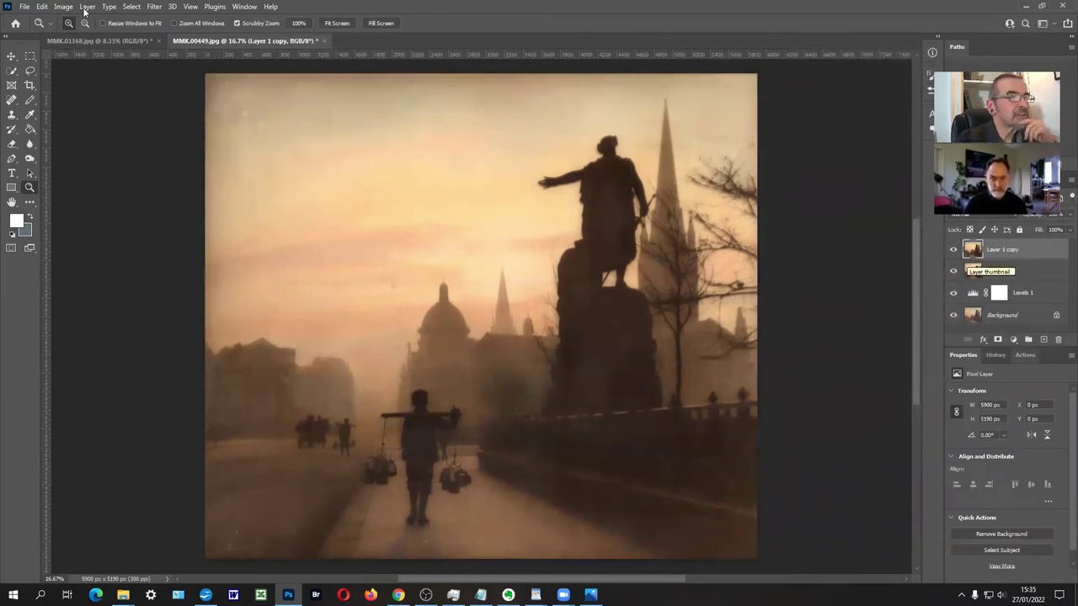
- Apply a Camera Raw Filter to the copy with Exposure +0.40, Texture +29, Clarity +47
{"action": "left_click", "coordinate": [152, 7]}
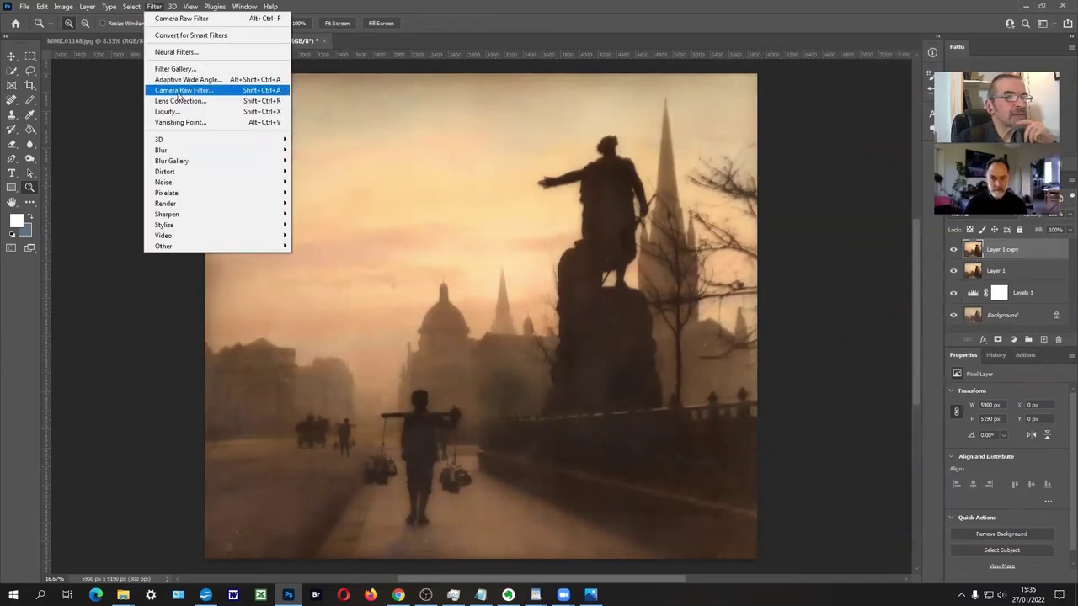
{"action": "left_click", "coordinate": [178, 100]}
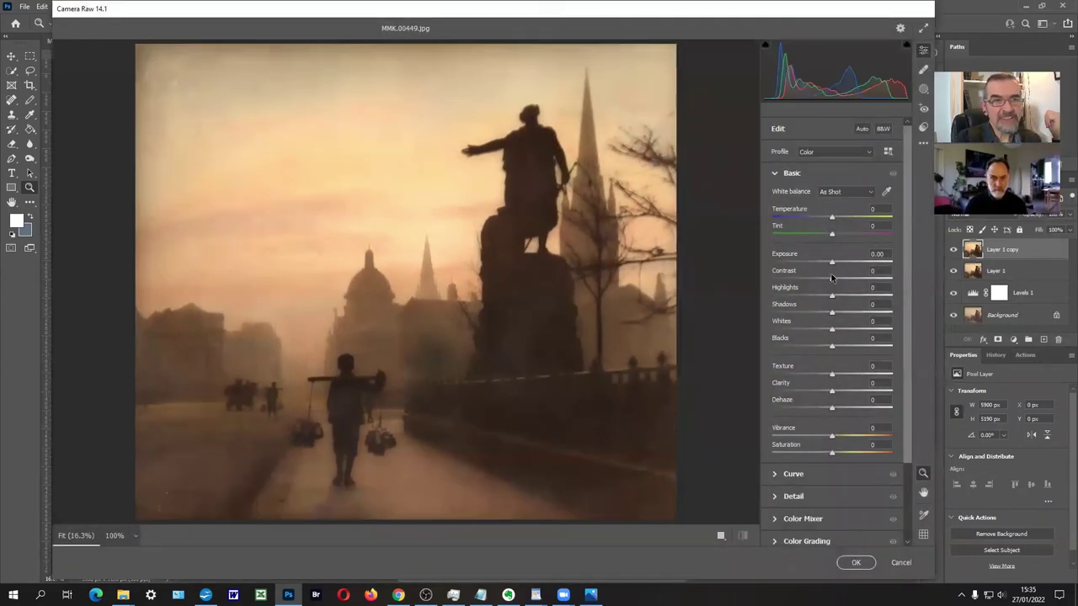
{"action": "left_click_drag", "start_coordinate": [832, 263], "coordinate": [837, 264]}
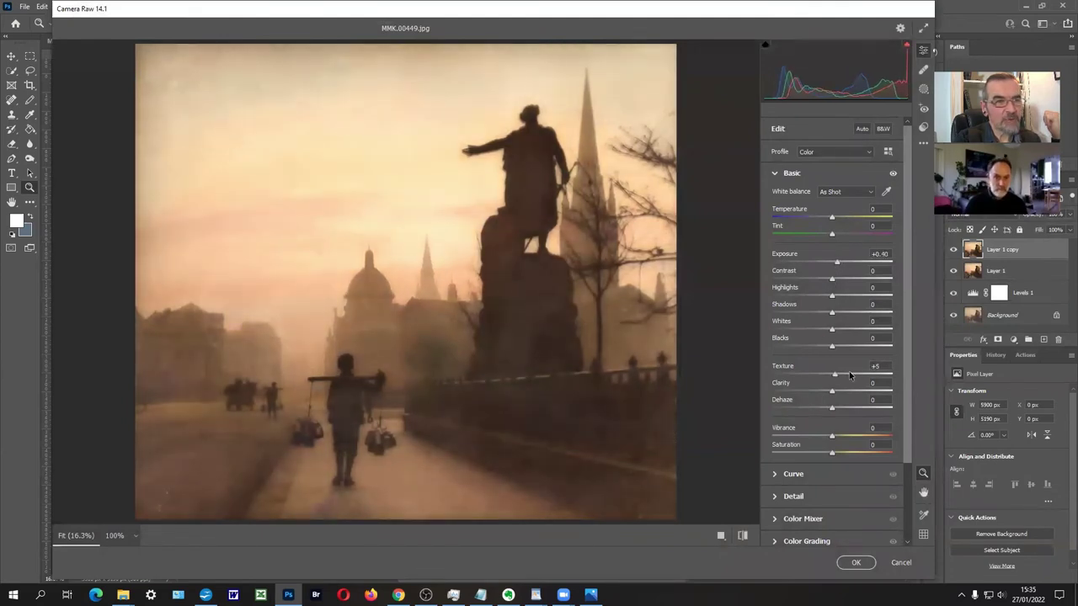
{"action": "left_click_drag", "start_coordinate": [833, 376], "coordinate": [859, 393]}
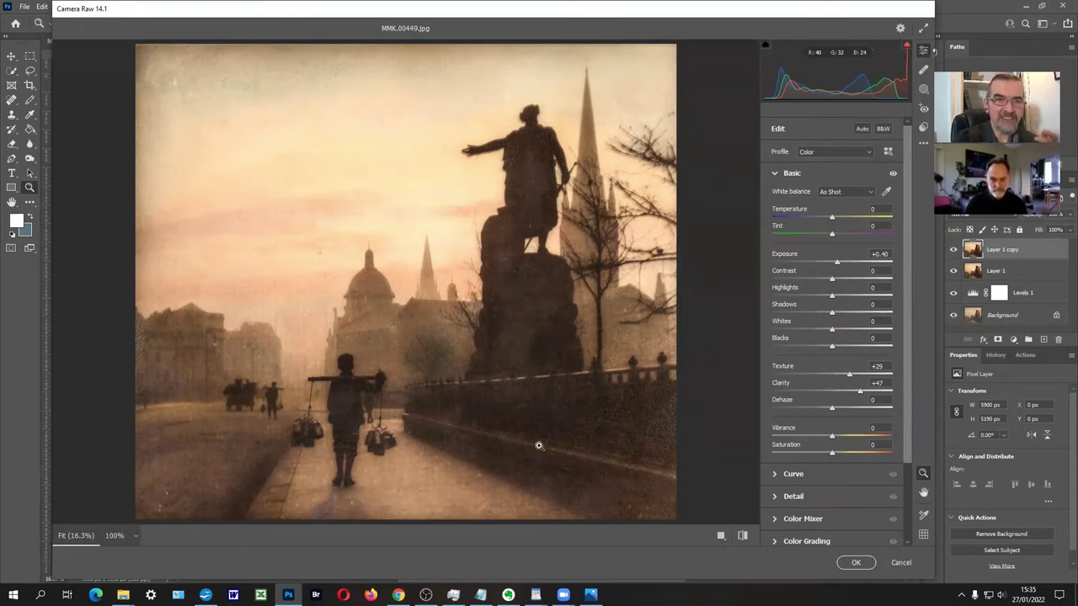
{"action": "left_click", "coordinate": [863, 568]}
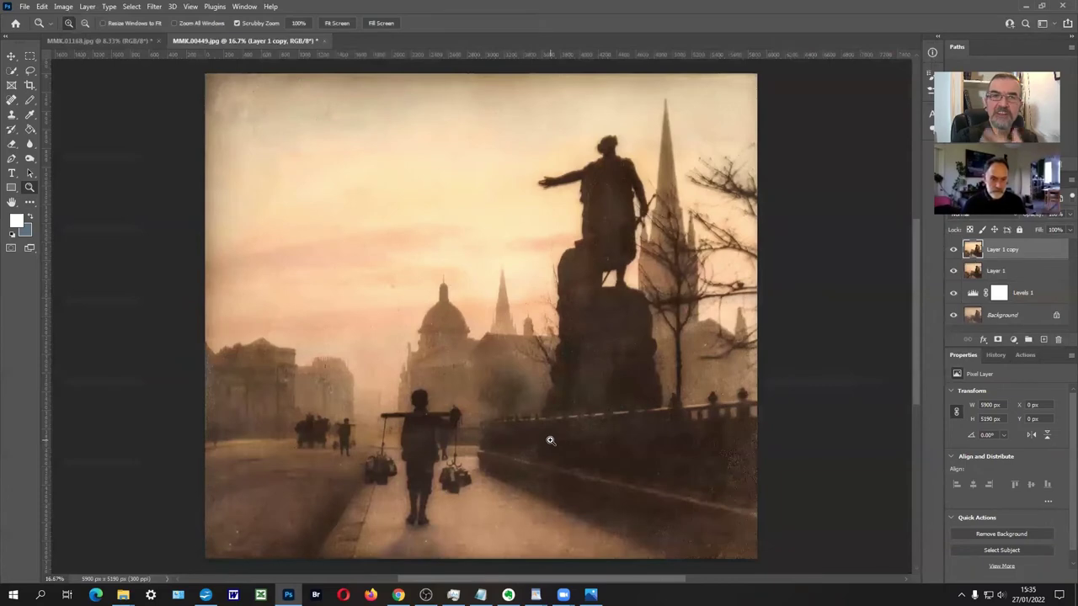
- Inspect the restored buildings and figures up close, then hide Layer 1 and Levels 1
{"action": "left_click", "coordinate": [250, 399]}
{"action": "left_click", "coordinate": [267, 409]}
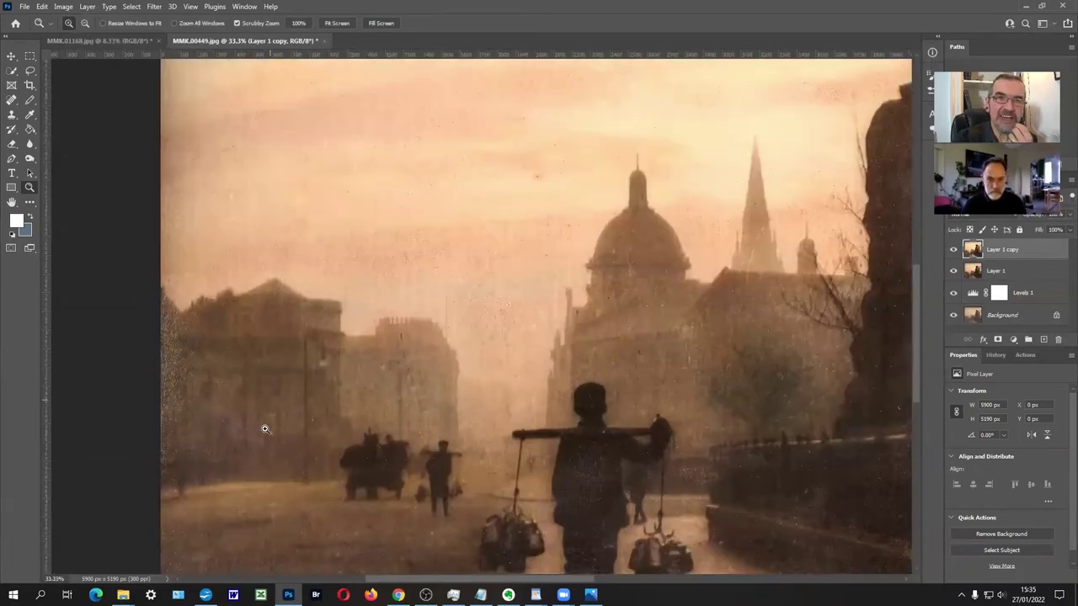
{"action": "left_click_drag", "start_coordinate": [514, 497], "coordinate": [461, 351]}
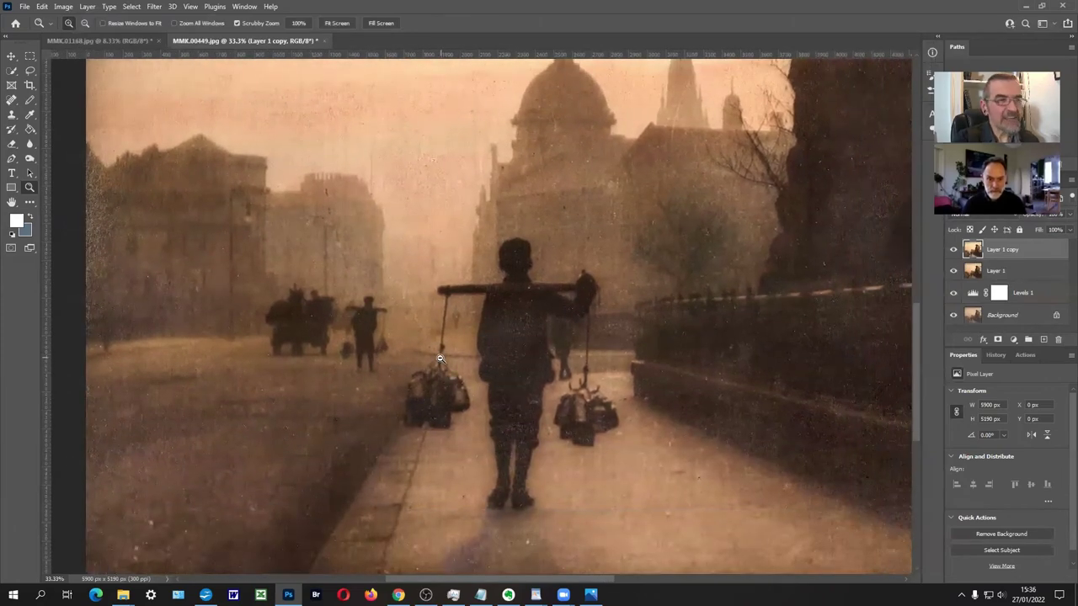
{"action": "left_click", "coordinate": [439, 359], "text": "alt"}
{"action": "left_click_drag", "start_coordinate": [494, 292], "coordinate": [480, 345]}
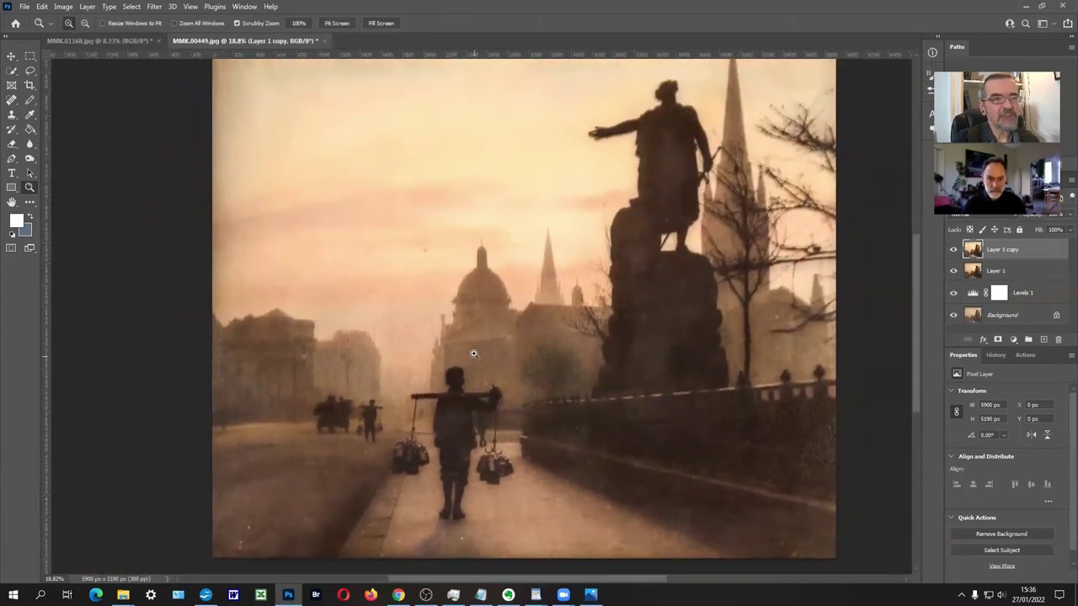
{"action": "left_click", "coordinate": [474, 354], "text": "alt"}
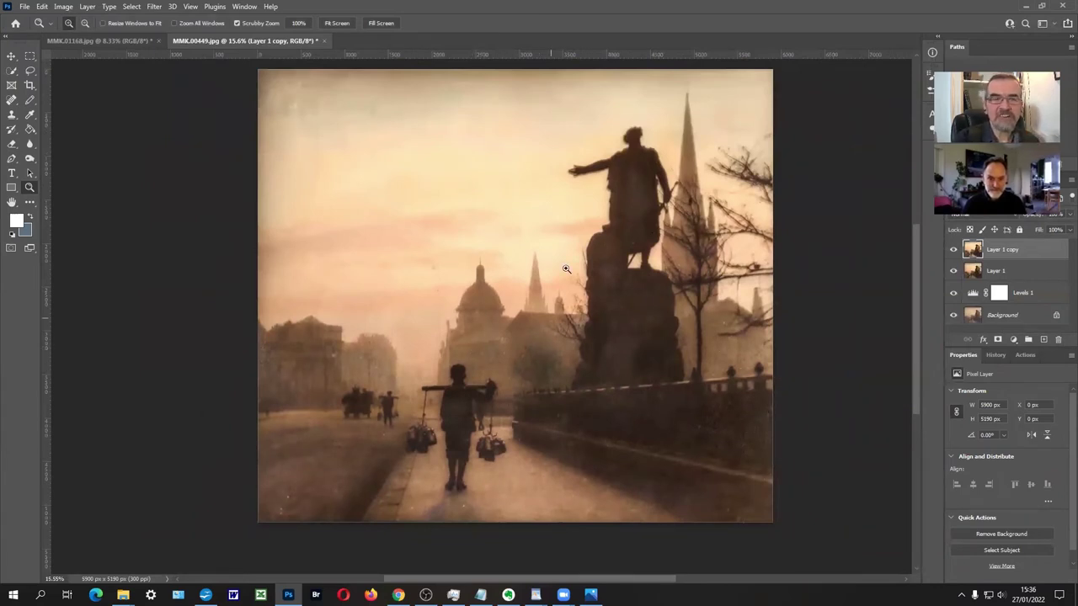
{"action": "left_click_drag", "start_coordinate": [955, 276], "coordinate": [955, 254]}
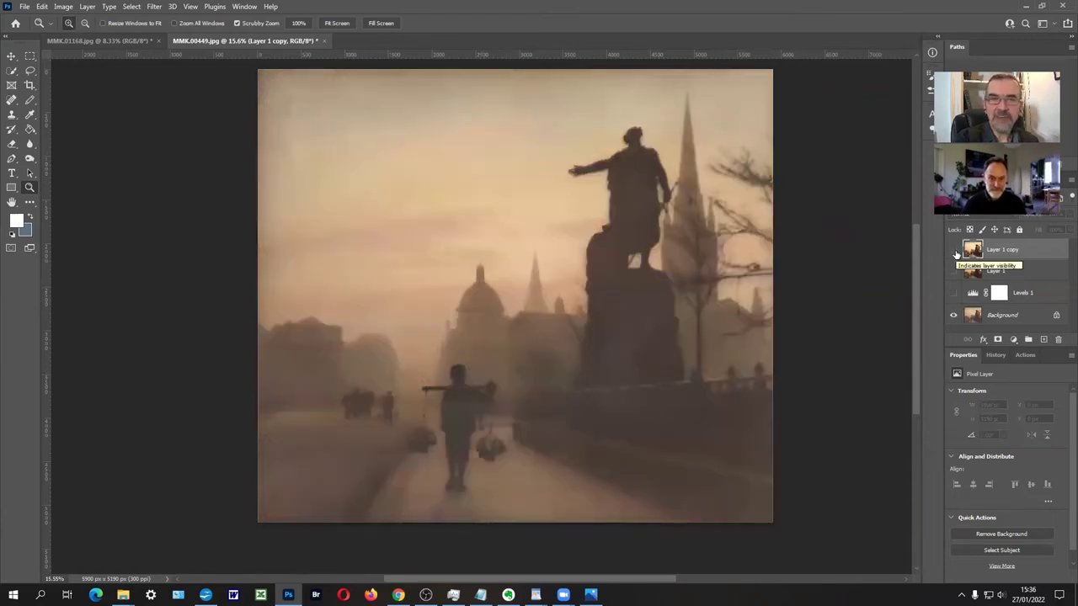
{"action": "left_click", "coordinate": [955, 251]}
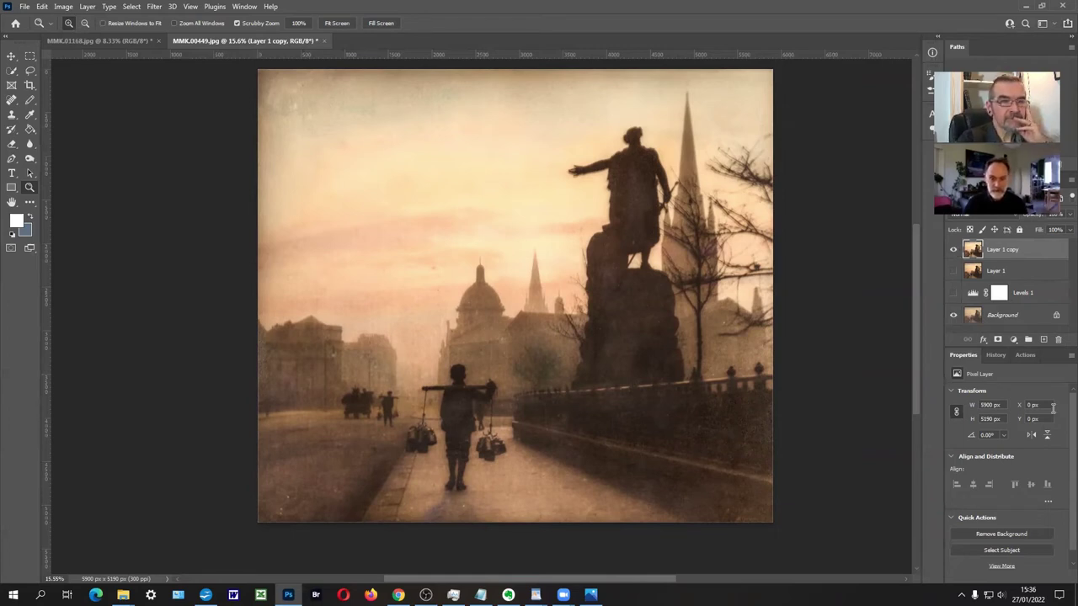
- Add a Hue/Saturation adjustment layer, trying Saturation +21 before resetting it to 0
{"action": "left_click", "coordinate": [1013, 340]}
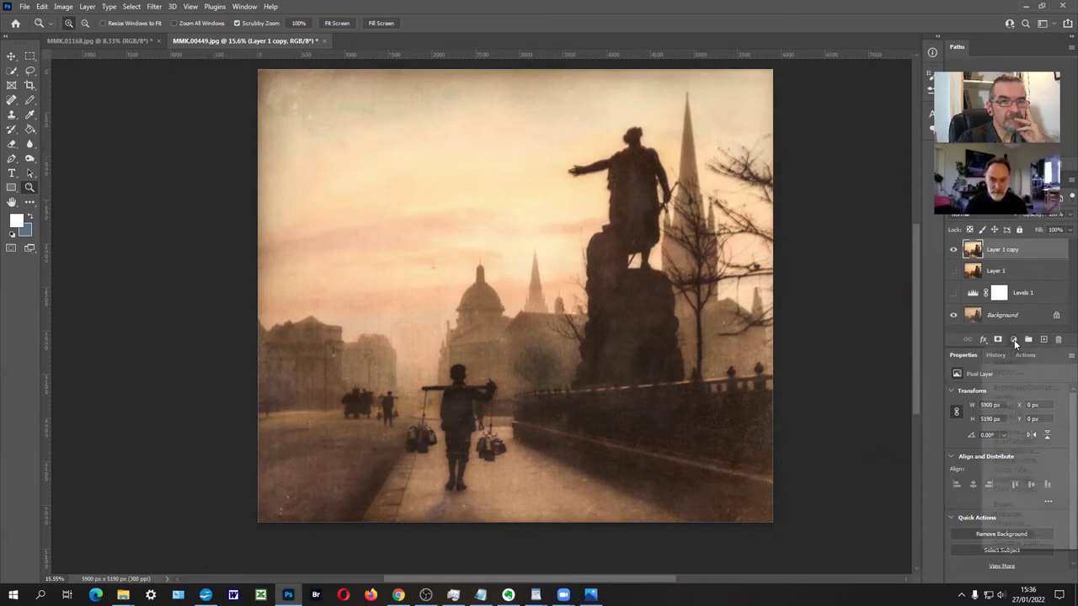
{"action": "left_click", "coordinate": [1019, 442]}
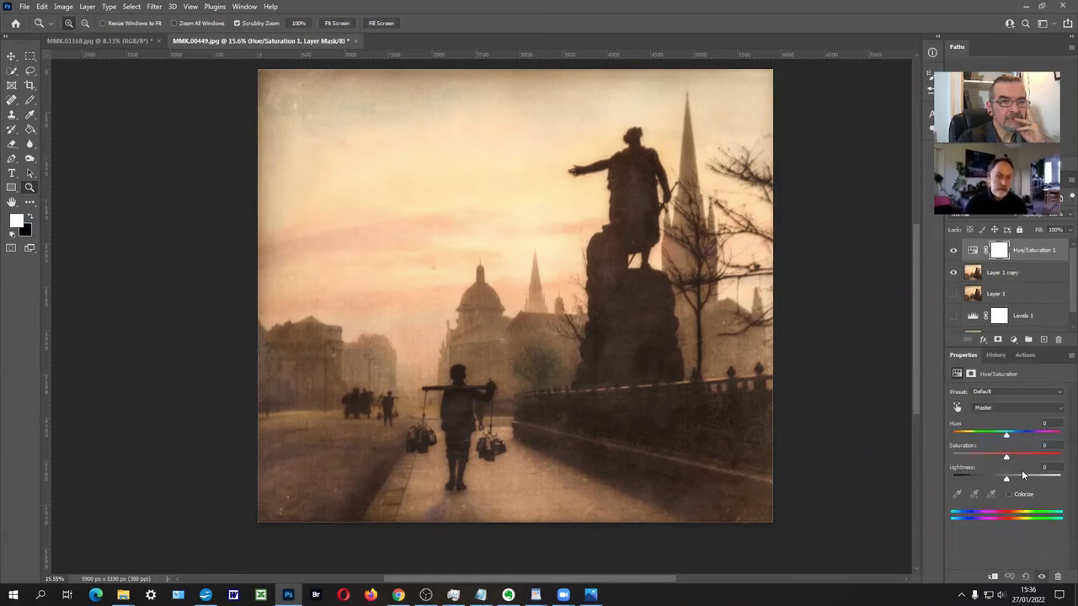
{"action": "left_click_drag", "start_coordinate": [1008, 455], "coordinate": [1018, 458]}
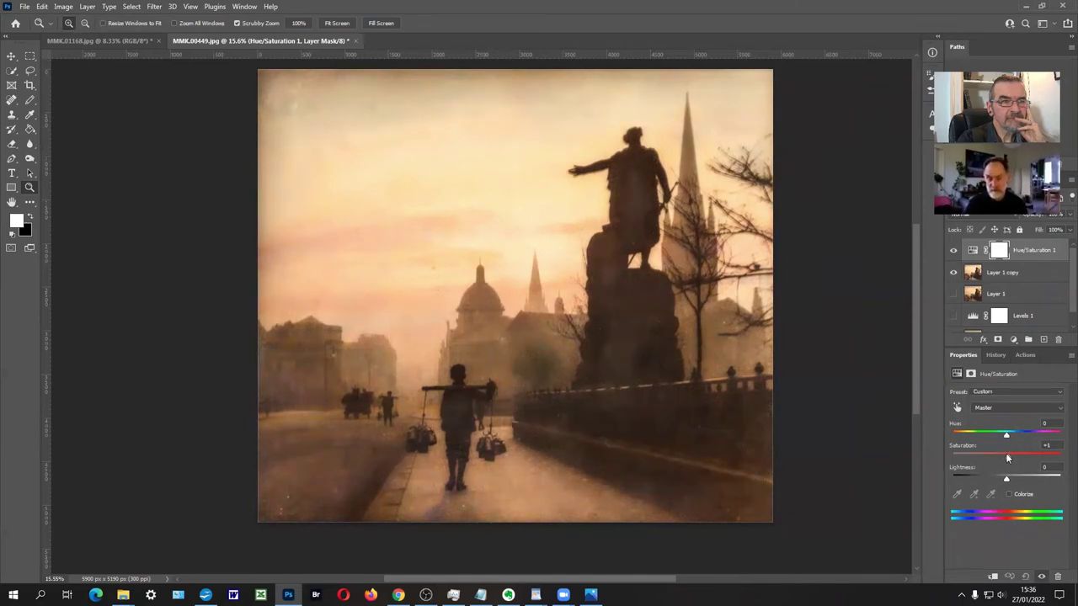
{"action": "left_click_drag", "start_coordinate": [1018, 454], "coordinate": [1005, 455]}
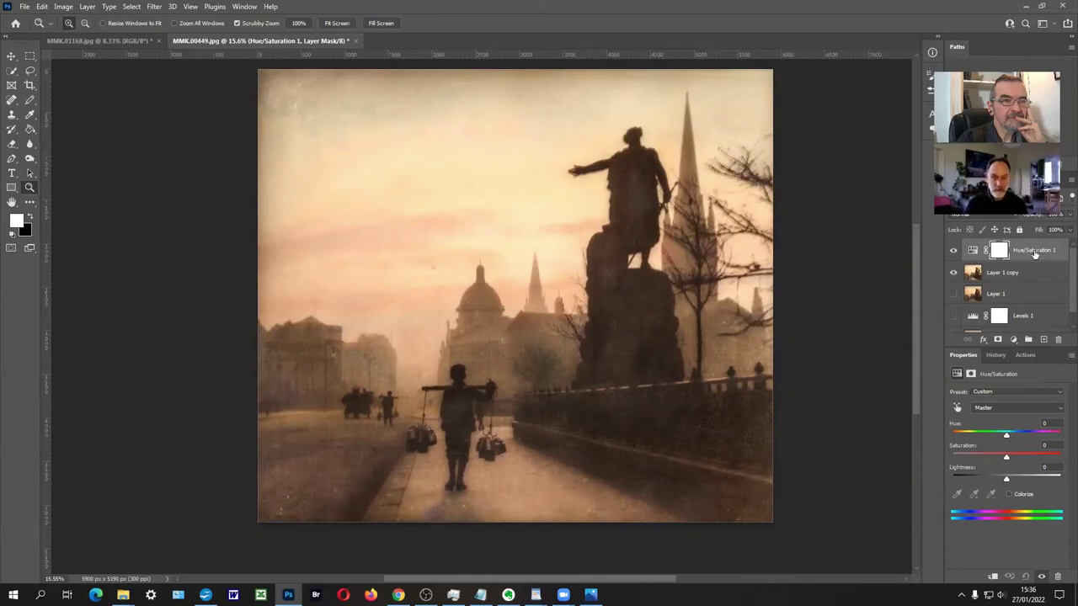
- Toggle Hue/Saturation 1 and Layer 1 copy visibility to compare against the original
{"action": "left_click", "coordinate": [953, 251]}
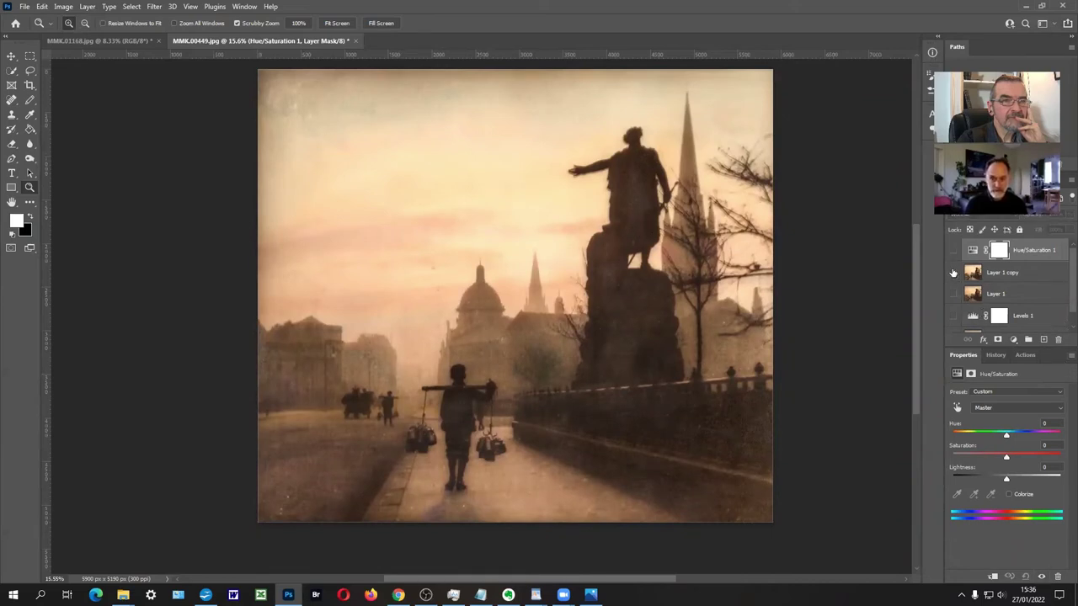
{"action": "left_click", "coordinate": [953, 272]}
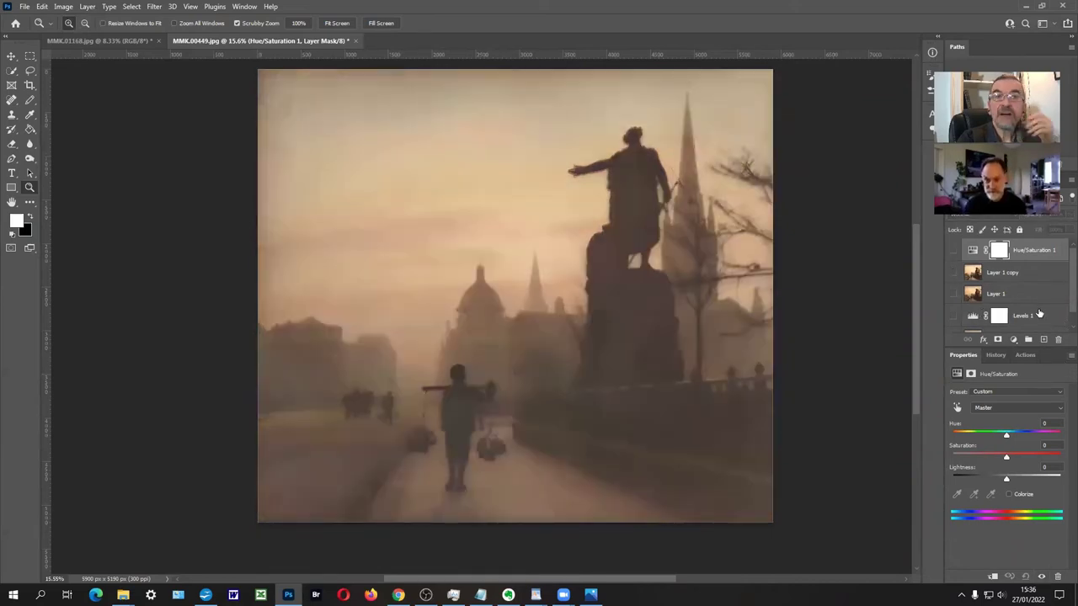
{"action": "left_click", "coordinate": [952, 274]}
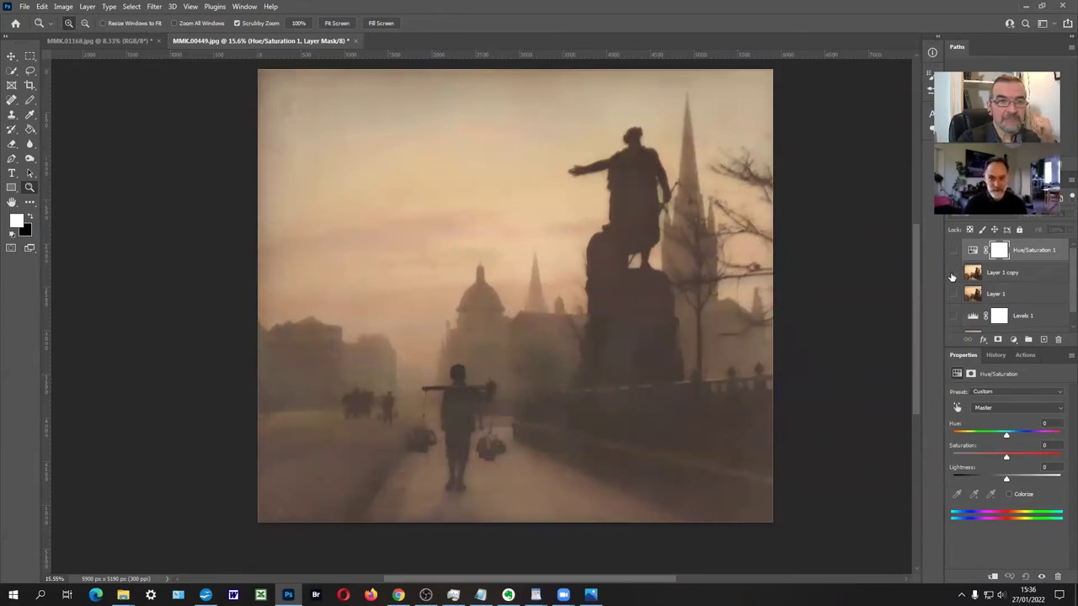
{"action": "left_click", "coordinate": [953, 273]}
- Compare the black-and-white image with Layer 1 copy hidden and shown, then select Layer 1 copy
{"action": "left_click", "coordinate": [953, 251]}
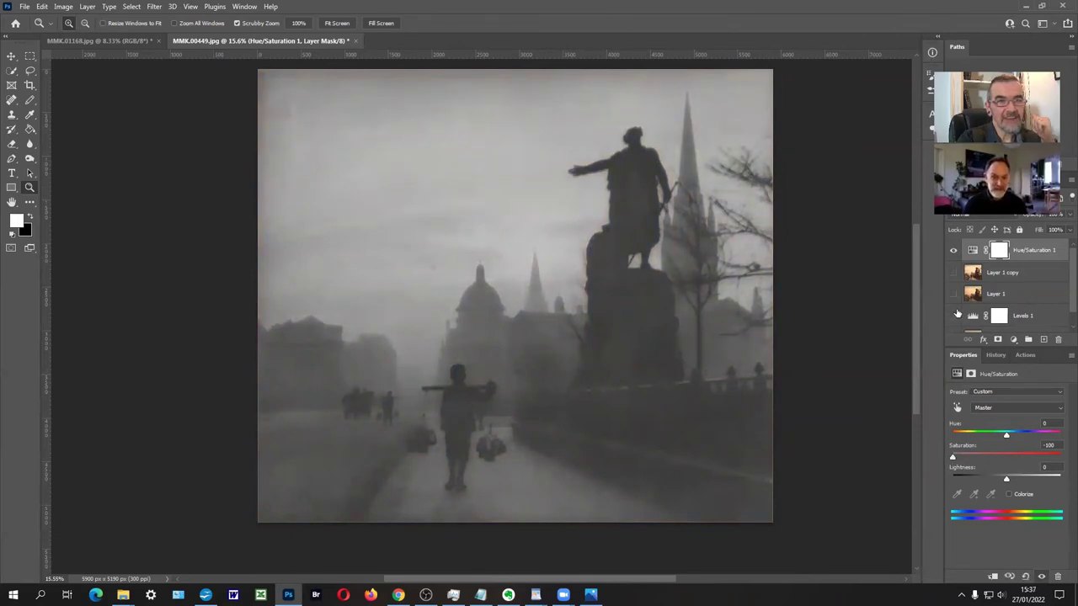
{"action": "left_click", "coordinate": [953, 273]}
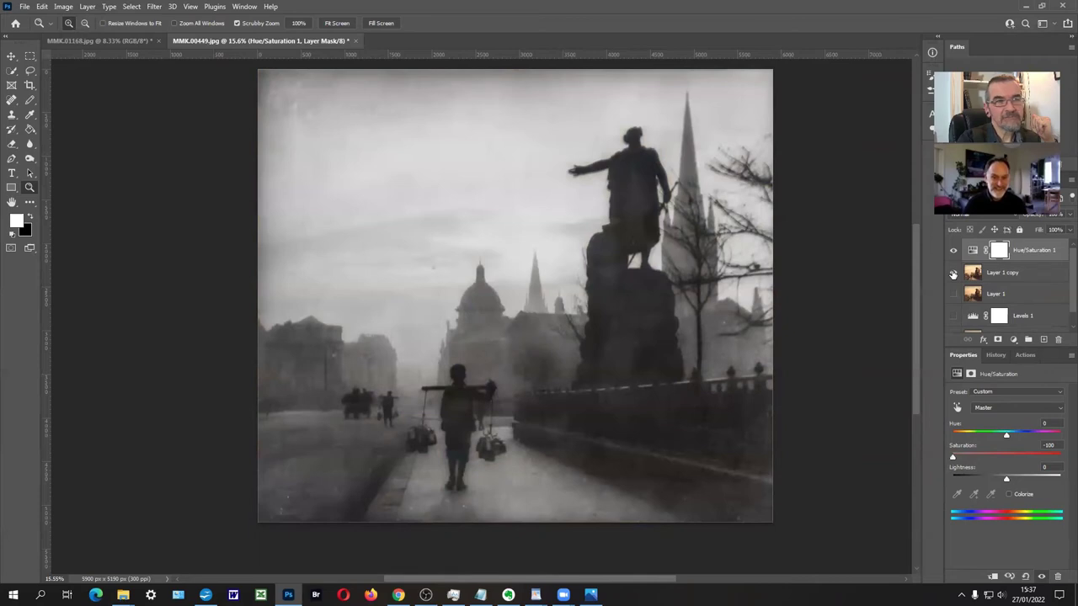
{"action": "left_click", "coordinate": [953, 273]}
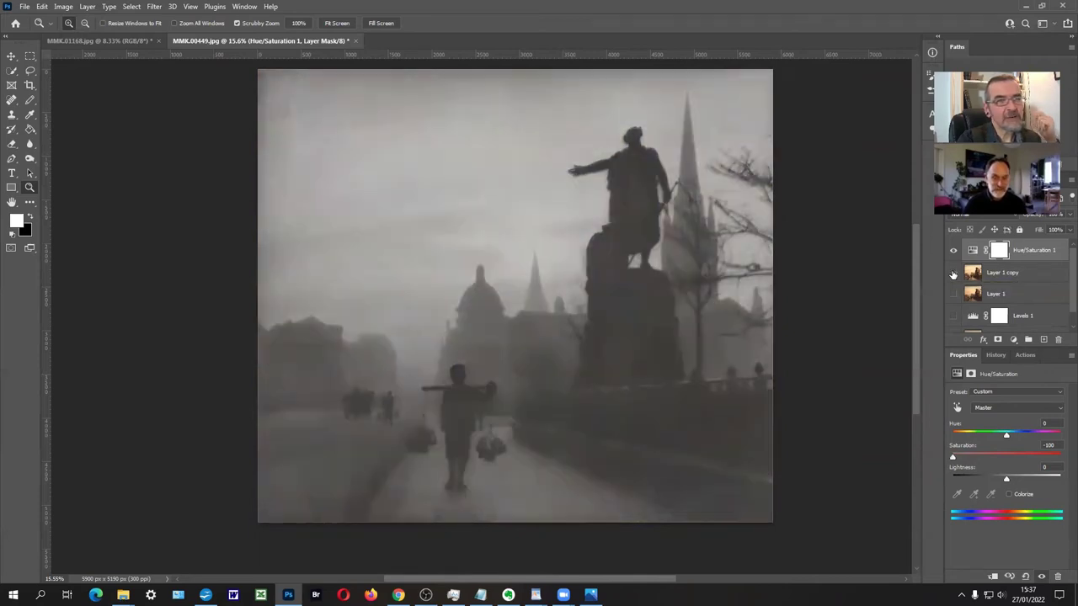
{"action": "left_click", "coordinate": [953, 272]}
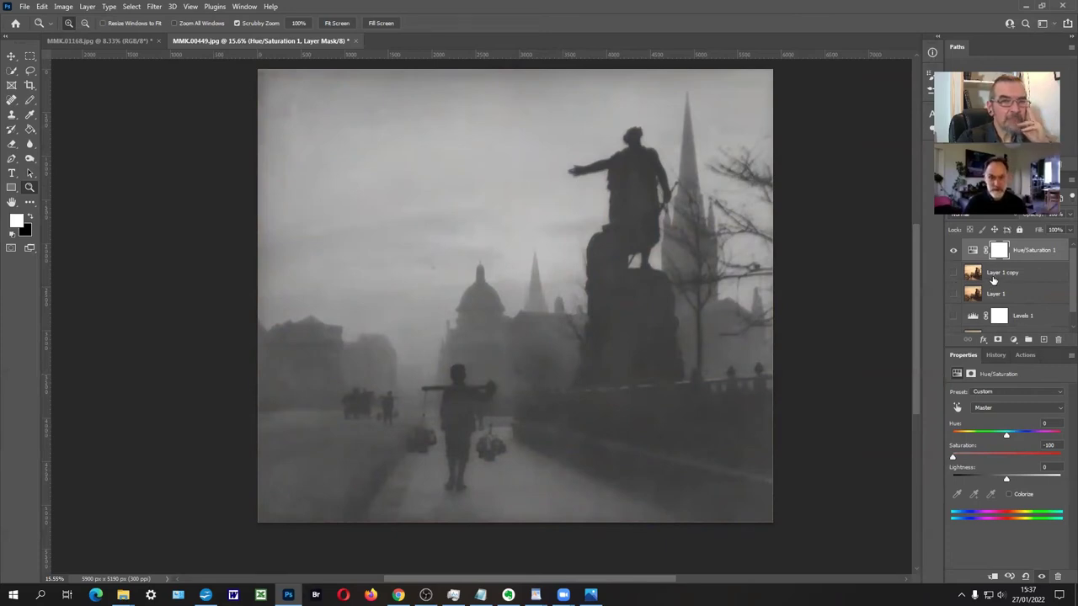
{"action": "left_click", "coordinate": [953, 273]}
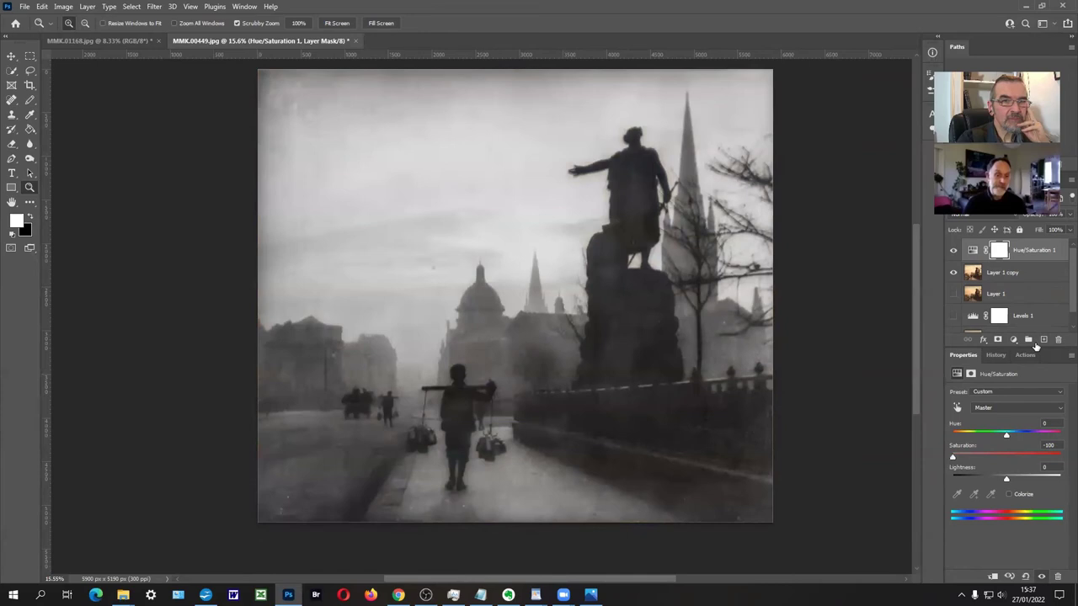
{"action": "left_click", "coordinate": [1019, 275]}
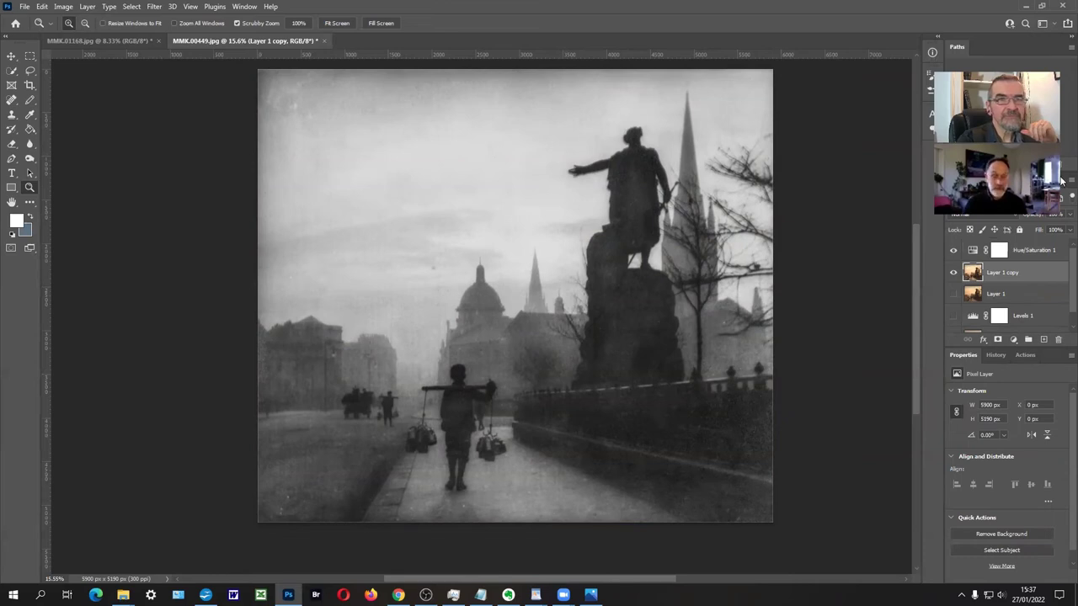
{"action": "left_click_drag", "start_coordinate": [1010, 72], "coordinate": [983, 45]}
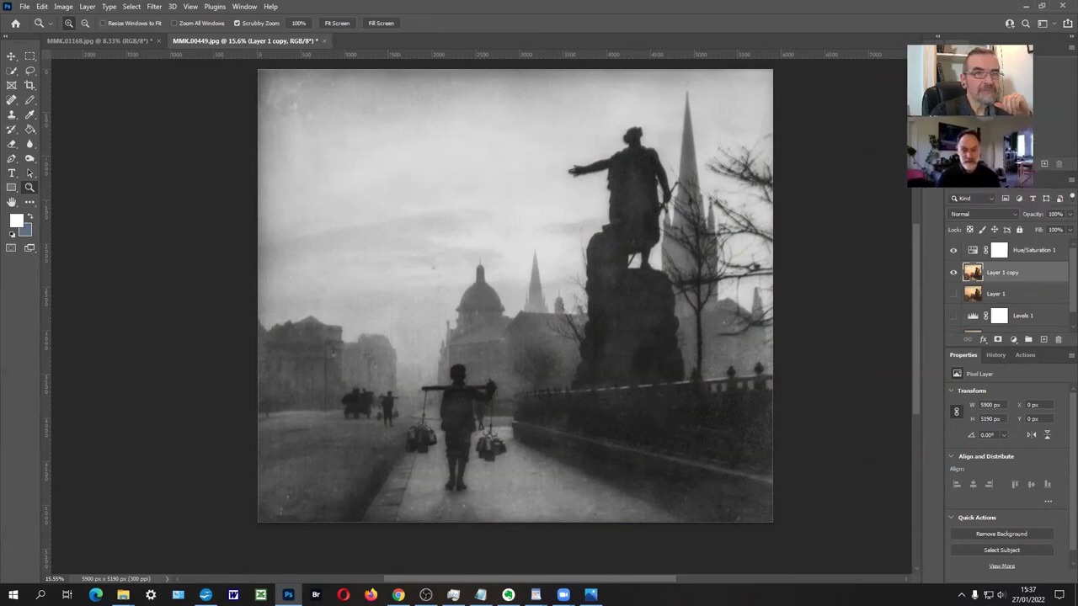
- Set Layer 1 copy to 51% opacity and Hue/Saturation 1 Saturation to -26
{"action": "left_click", "coordinate": [1067, 214]}
{"action": "left_click_drag", "start_coordinate": [1066, 229], "coordinate": [1045, 228]}
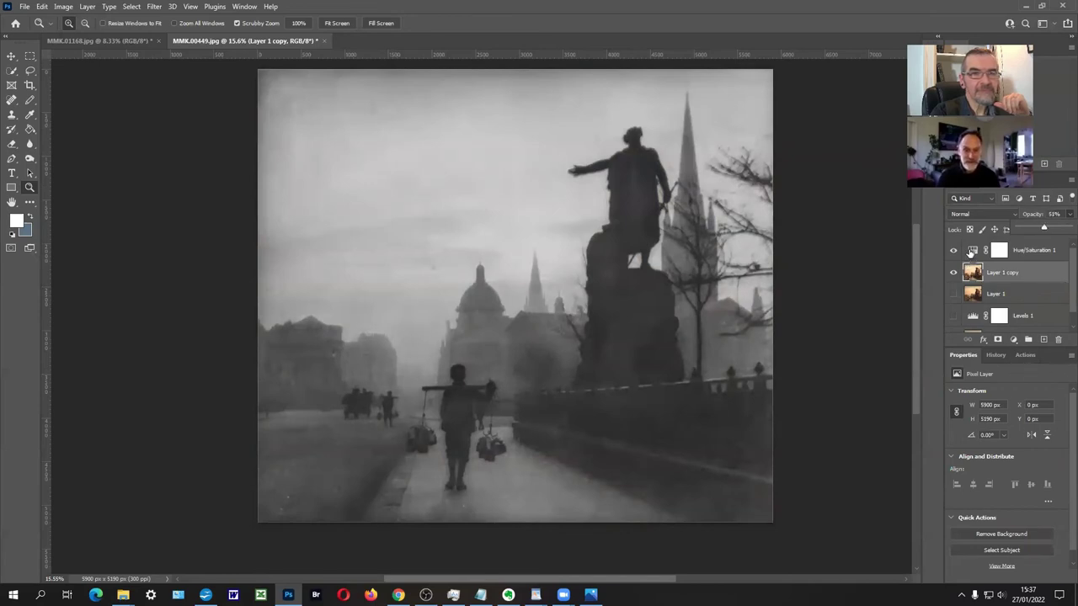
{"action": "left_click", "coordinate": [1010, 251]}
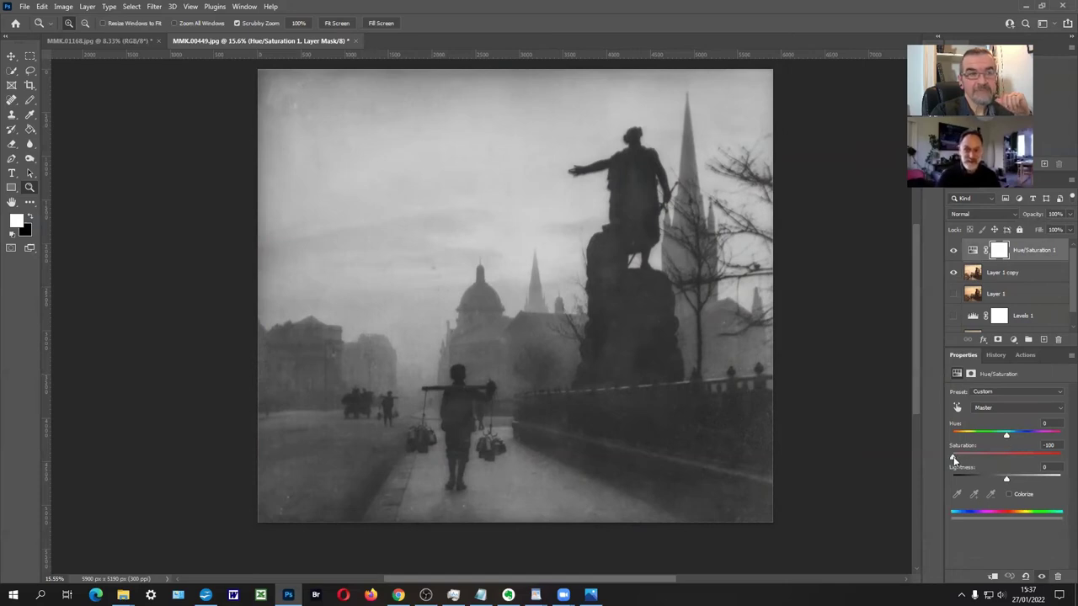
{"action": "left_click_drag", "start_coordinate": [954, 457], "coordinate": [987, 453]}
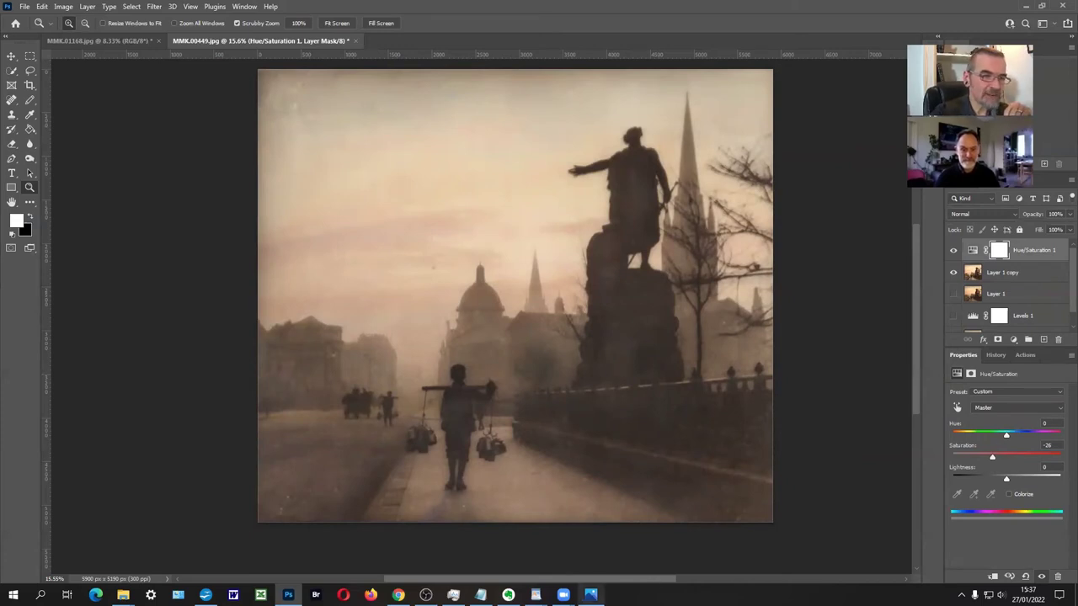
{"action": "mouse_move", "coordinate": [591, 595]}
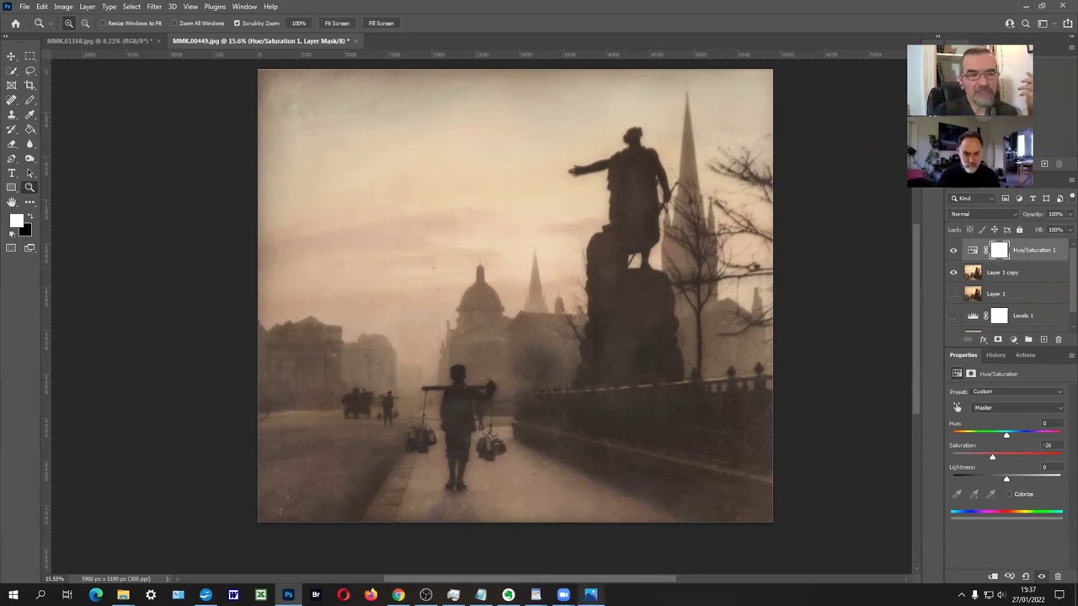
- Bring up the original MMK00449.jpg for comparison and start a new Chrome tab
{"action": "left_click", "coordinate": [591, 594]}
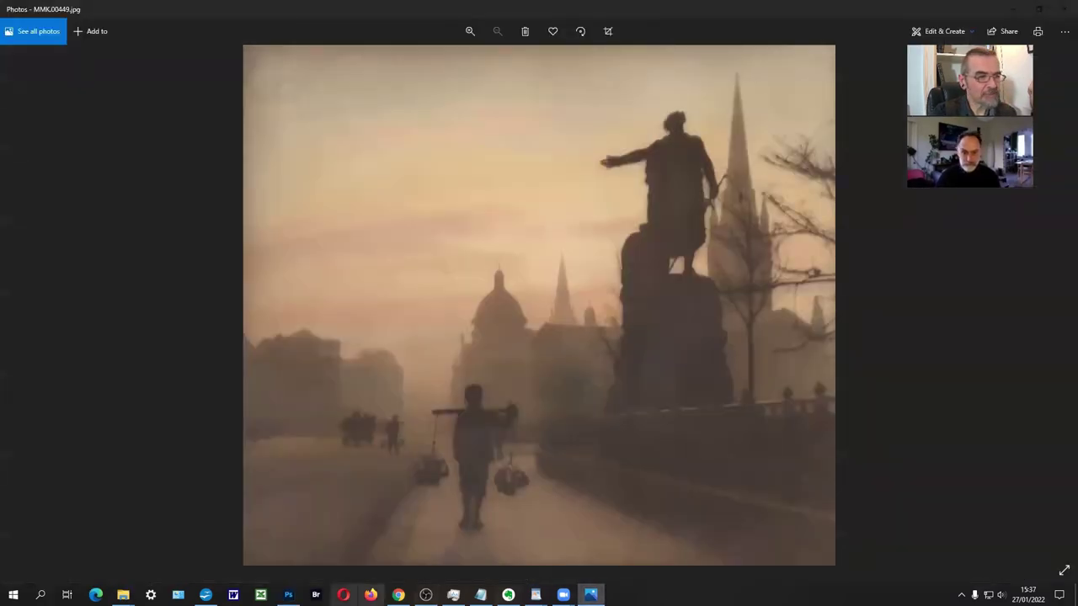
{"action": "left_click", "coordinate": [398, 595]}
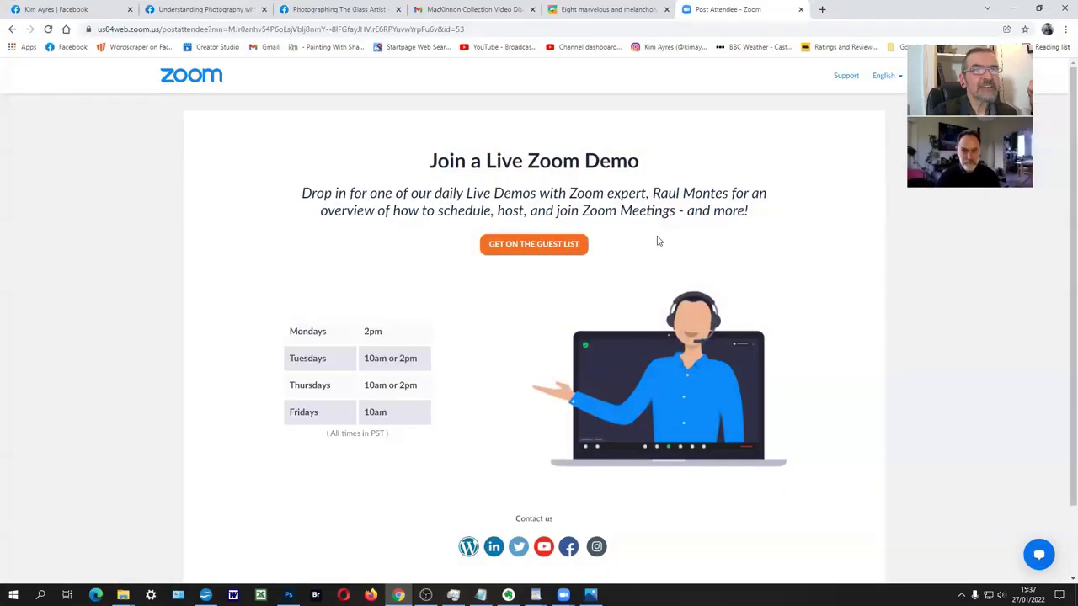
{"action": "left_click", "coordinate": [817, 9]}
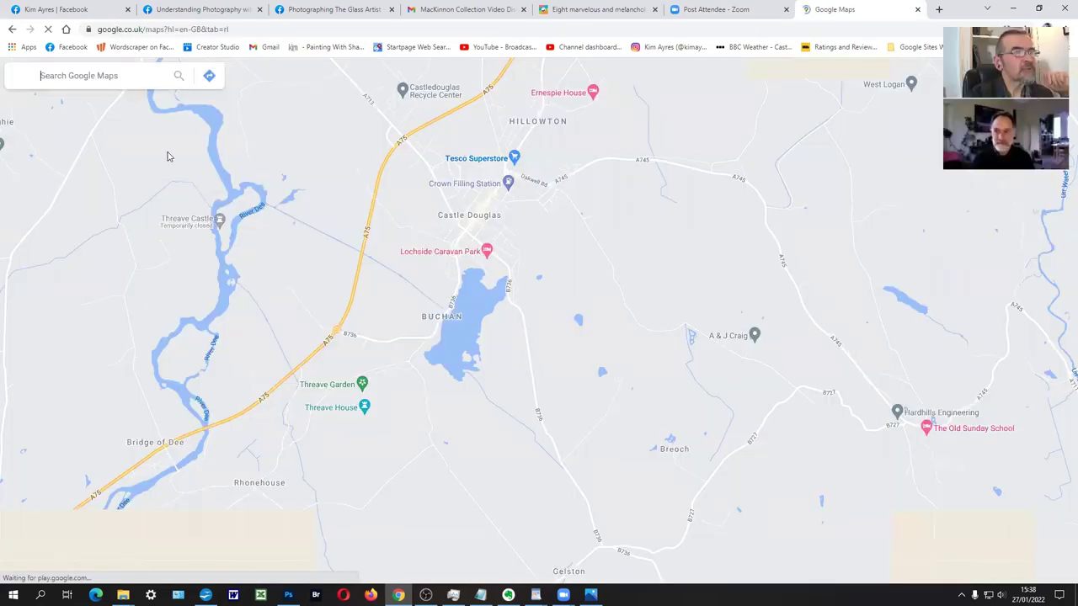
- Find 'william wallace statue aber' in Google Maps and show it in Satellite view
{"action": "type", "text": "williw"}
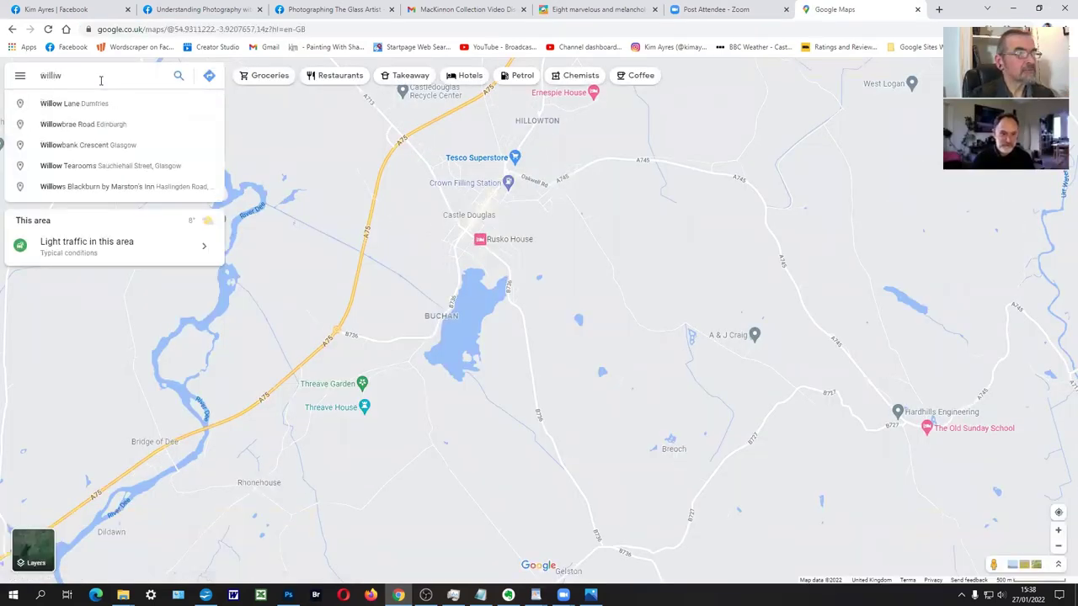
{"action": "key", "text": "BackSpace"}
{"action": "type", "text": "am wallace"}
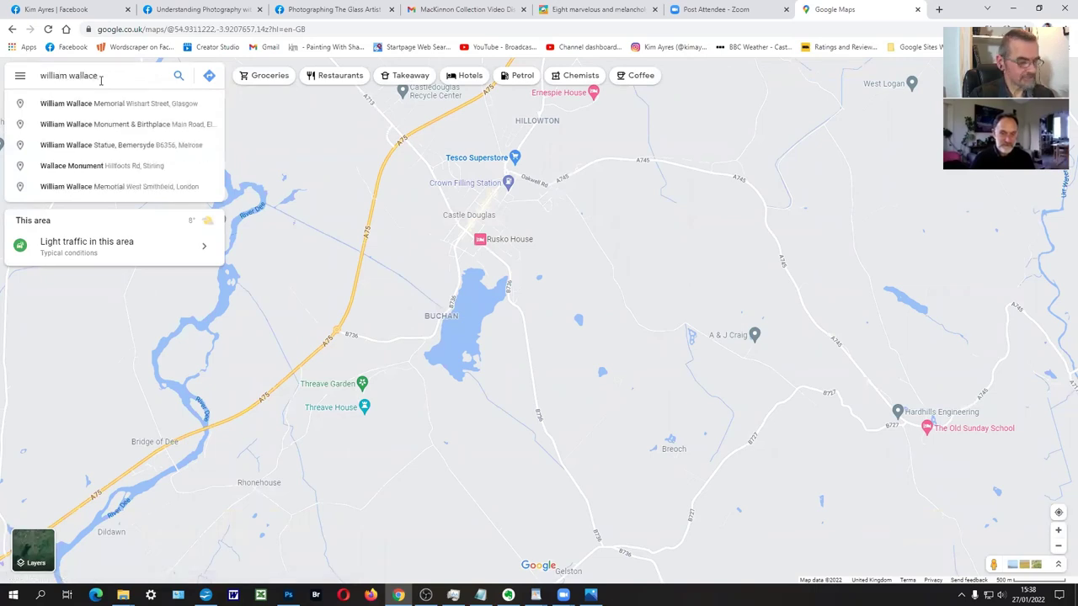
{"action": "type", "text": " statue aber"}
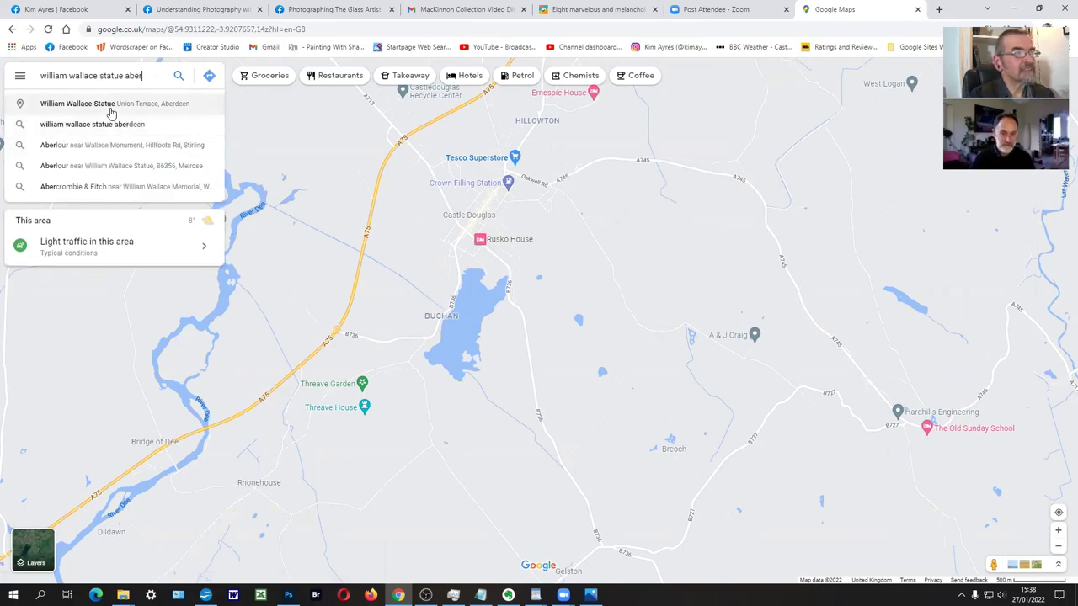
{"action": "left_click", "coordinate": [109, 106]}
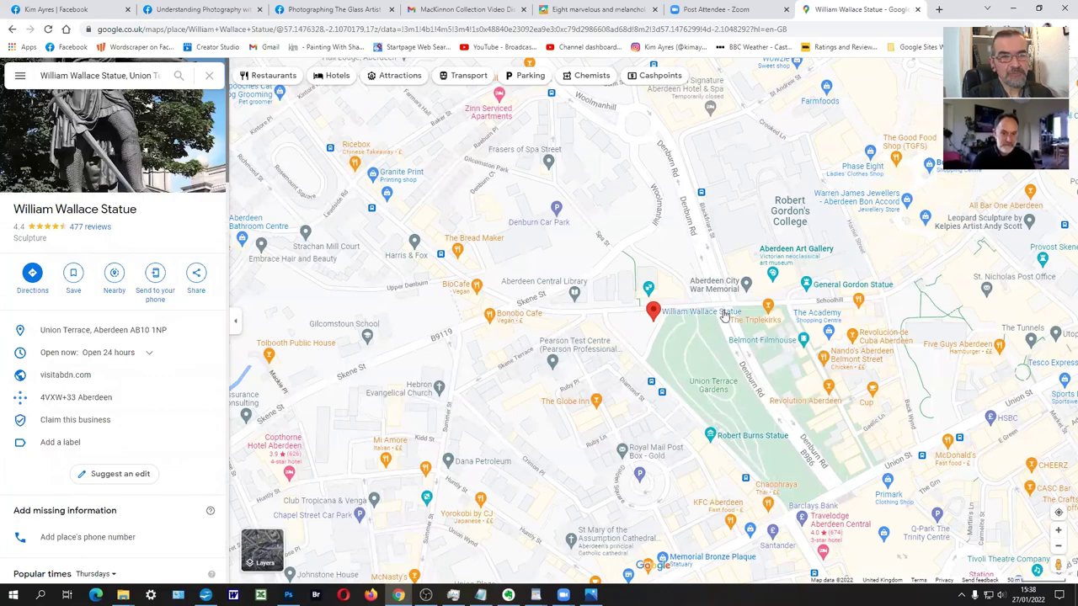
{"action": "left_click", "coordinate": [261, 549]}
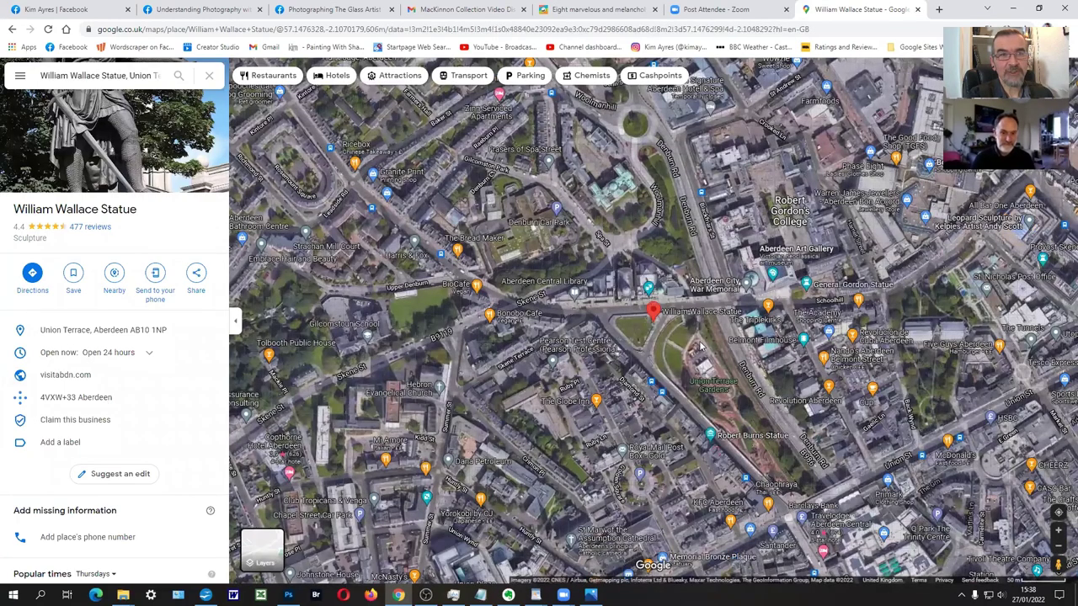
- Zoom in on the statue and drop into Street View on Rosemount Viaduct
{"action": "scroll", "coordinate": [699, 341], "scroll_direction": "up", "scroll_amount": 1}
{"action": "scroll", "coordinate": [663, 329], "scroll_direction": "up", "scroll_amount": 2}
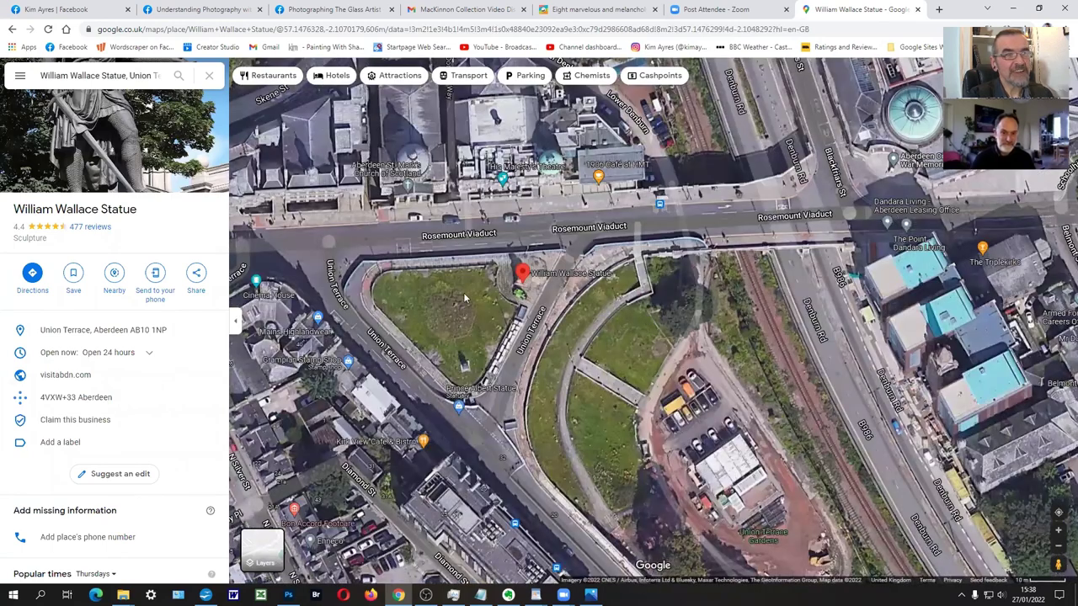
{"action": "scroll", "coordinate": [464, 299], "scroll_direction": "up", "scroll_amount": 2}
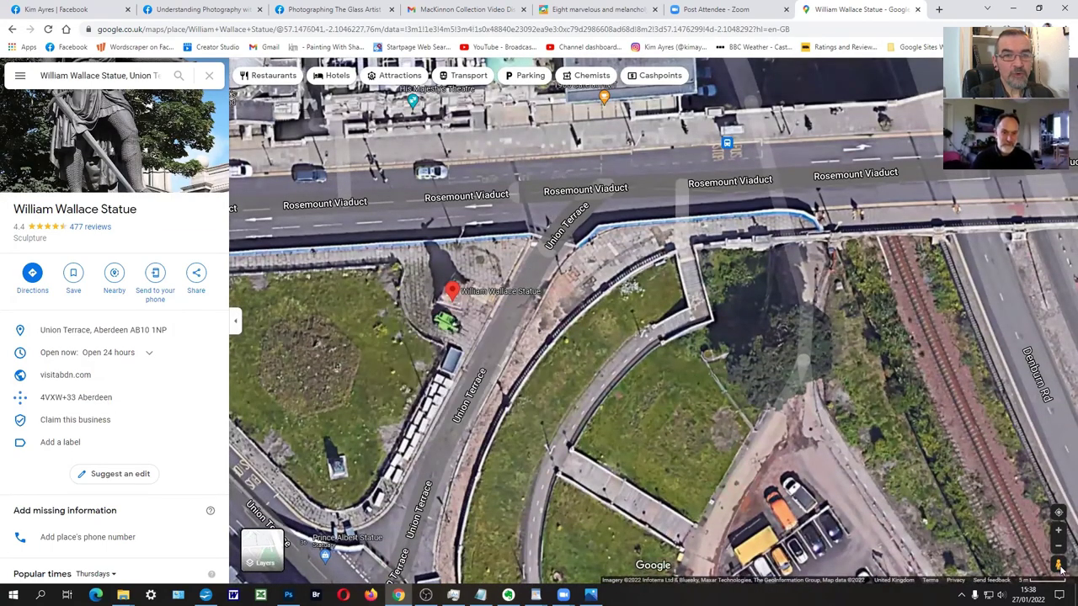
{"action": "left_click_drag", "start_coordinate": [1060, 569], "coordinate": [286, 165]}
{"action": "right_click", "coordinate": [286, 165]}
- Turn Street View to face the Wallace statue down Rosemount Viaduct and move closer
{"action": "left_click", "coordinate": [496, 413]}
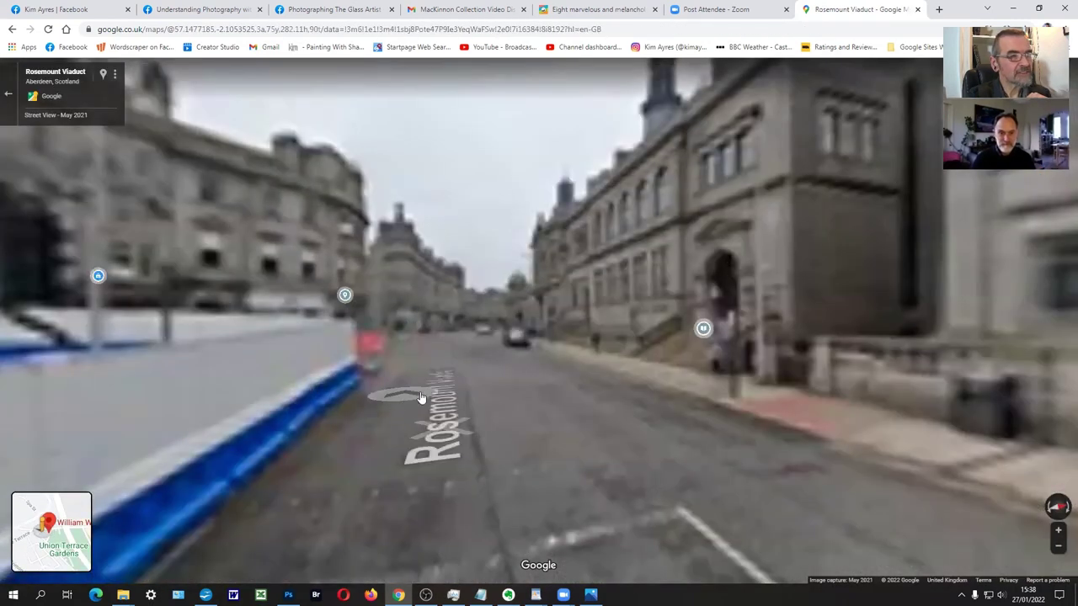
{"action": "left_click_drag", "start_coordinate": [378, 399], "coordinate": [797, 351]}
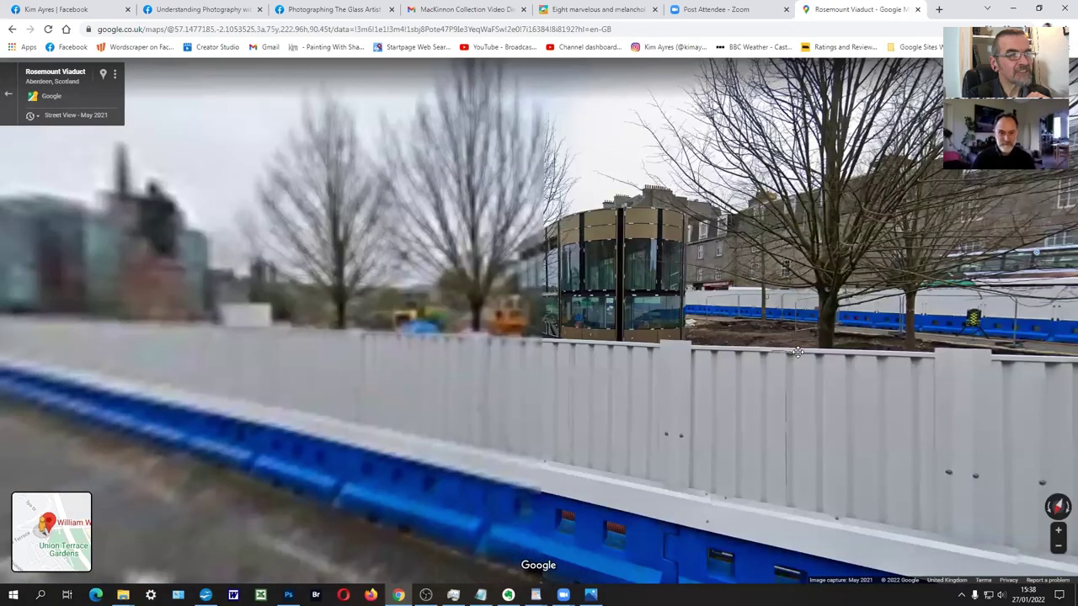
{"action": "left_click_drag", "start_coordinate": [394, 334], "coordinate": [751, 356]}
{"action": "left_click_drag", "start_coordinate": [471, 336], "coordinate": [760, 377]}
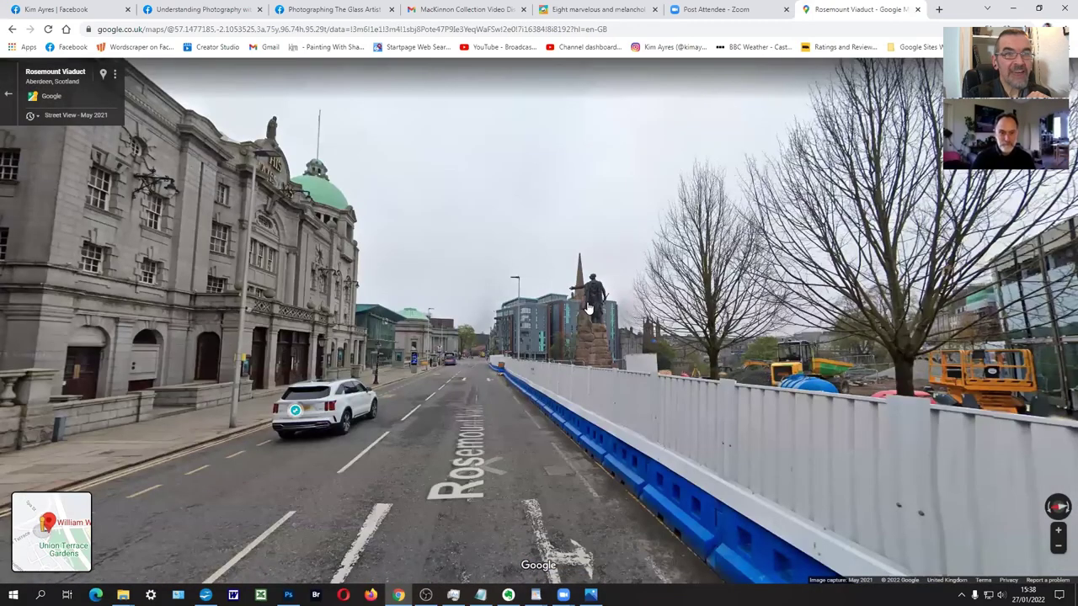
{"action": "left_click", "coordinate": [519, 381]}
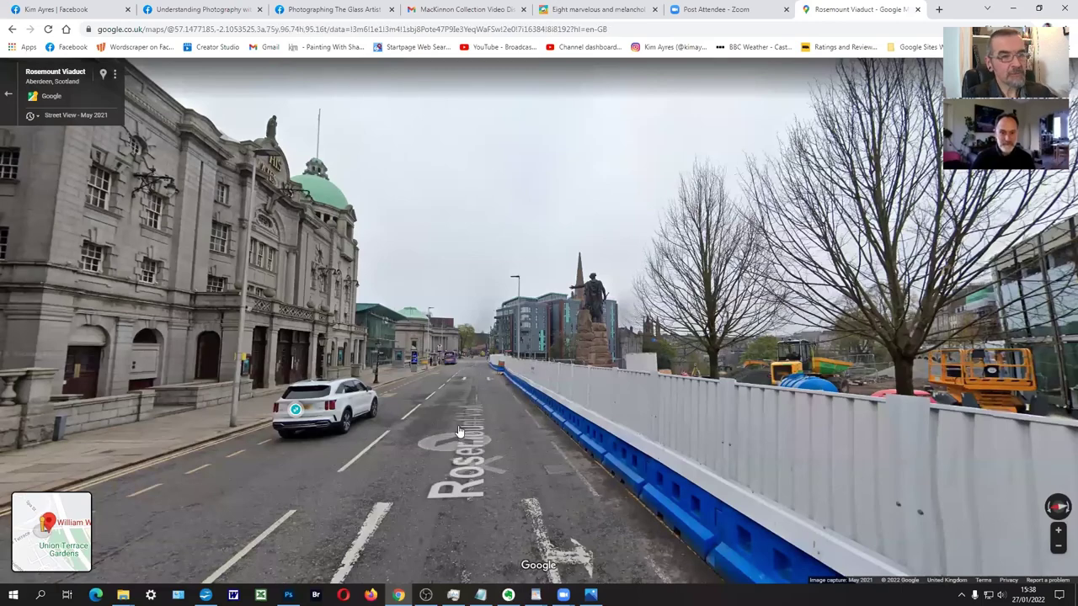
{"action": "left_click", "coordinate": [459, 431]}
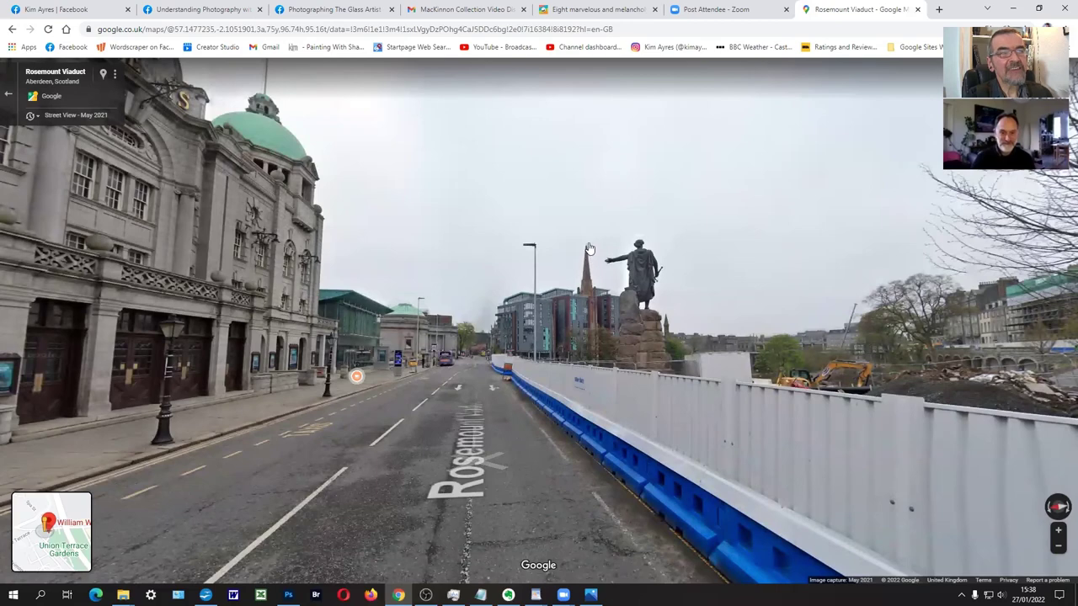
- Zoom in to frame the statue, spire and apartment blocks behind it
{"action": "scroll", "coordinate": [587, 291], "scroll_direction": "up", "scroll_amount": 5}
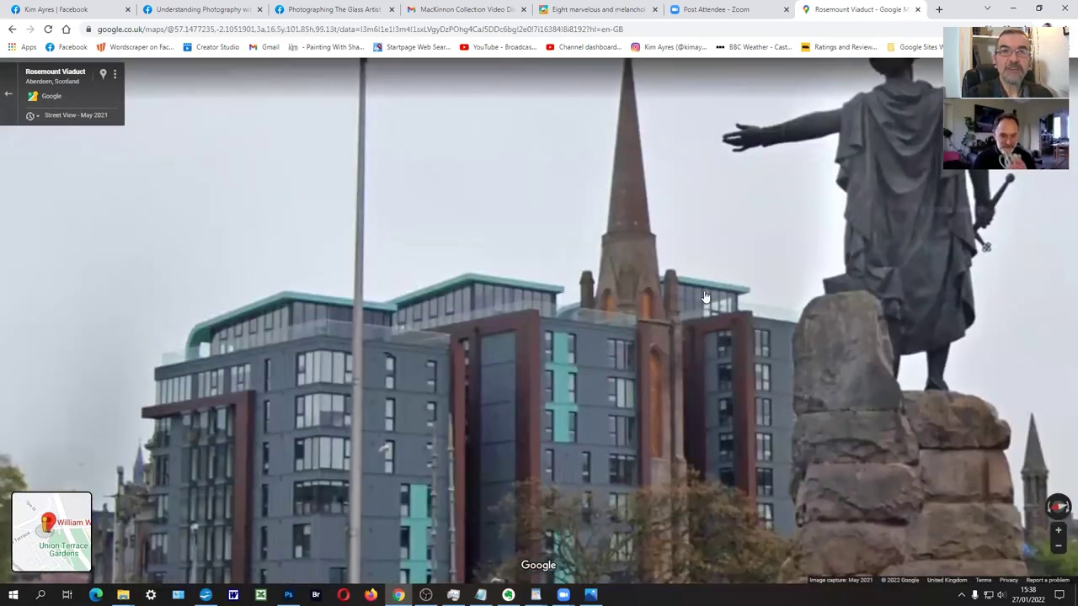
{"action": "scroll", "coordinate": [592, 355], "scroll_direction": "down", "scroll_amount": 3}
{"action": "scroll", "coordinate": [593, 355], "scroll_direction": "down", "scroll_amount": 2}
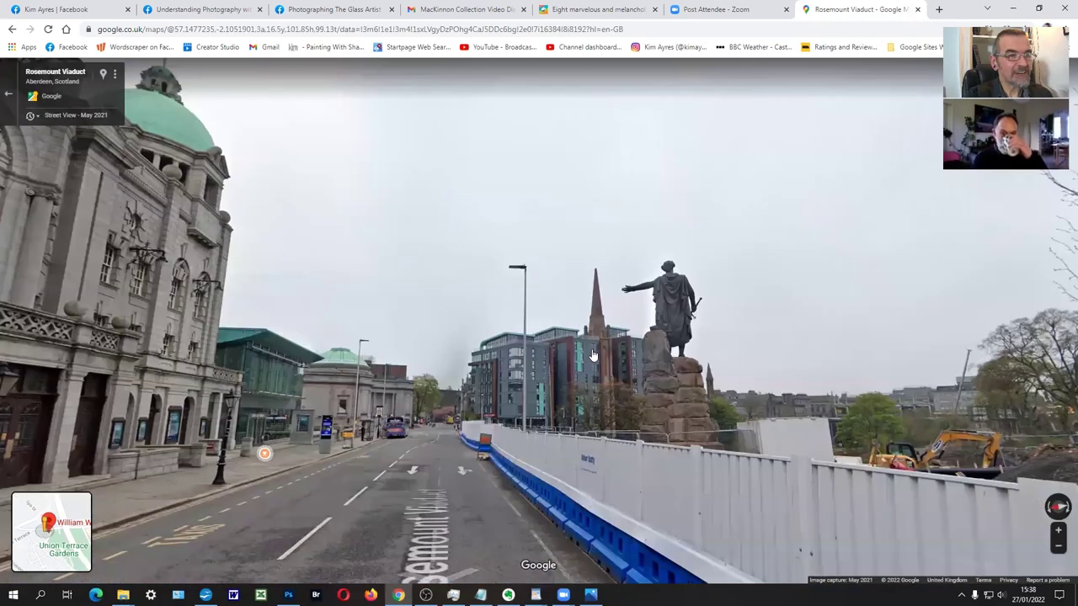
{"action": "scroll", "coordinate": [593, 355], "scroll_direction": "up", "scroll_amount": 1}
{"action": "scroll", "coordinate": [385, 426], "scroll_direction": "up", "scroll_amount": 3}
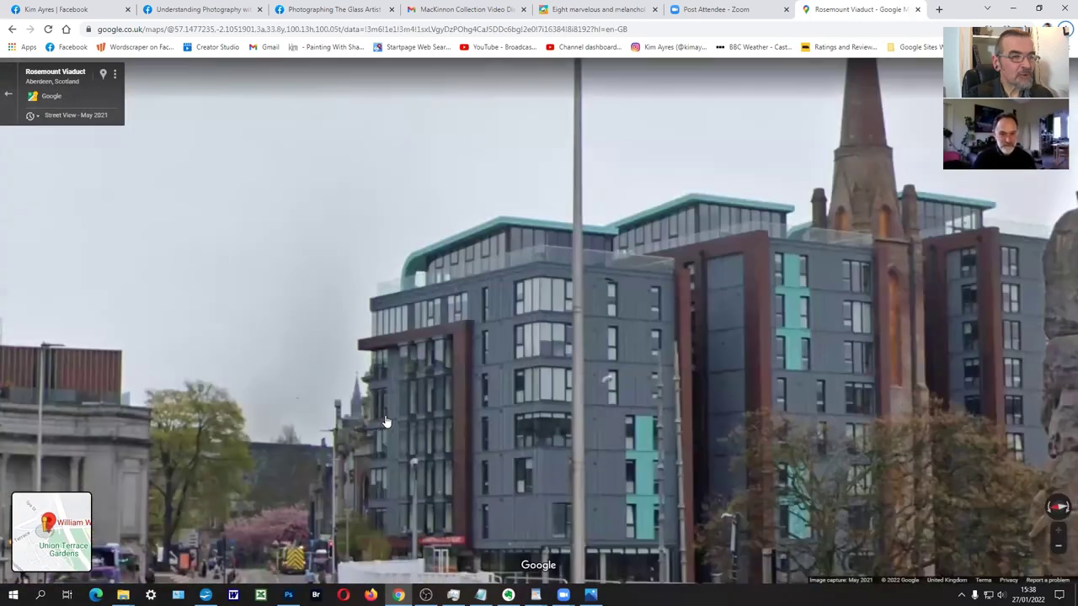
- Compare the 1908 photo with Street View, turning the view left toward the domed building
{"action": "key", "text": "alt+Tab"}
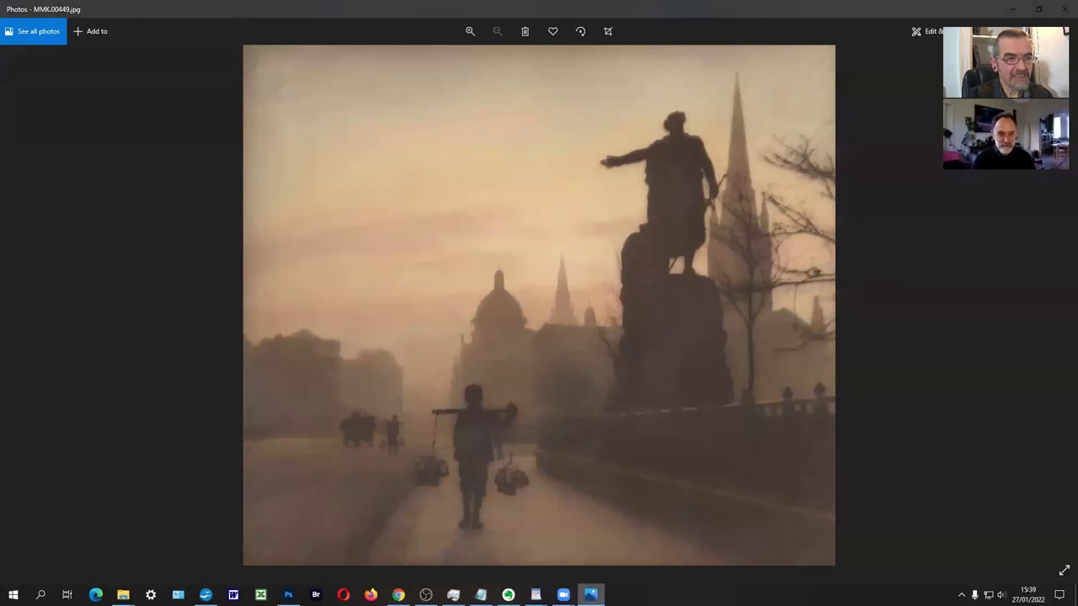
{"action": "key", "text": "alt+Tab"}
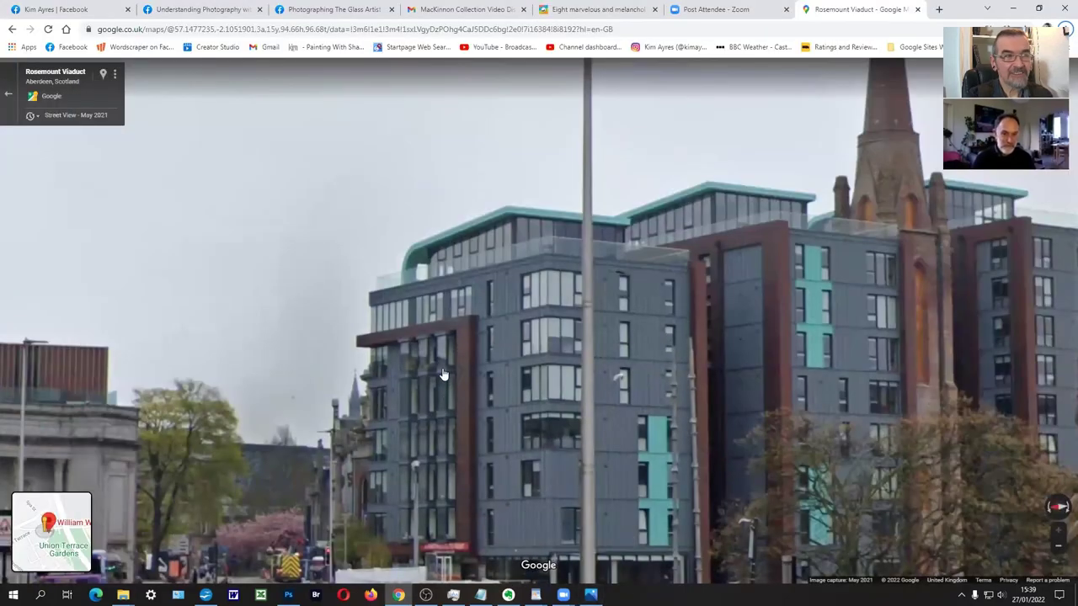
{"action": "key", "text": "Left"}
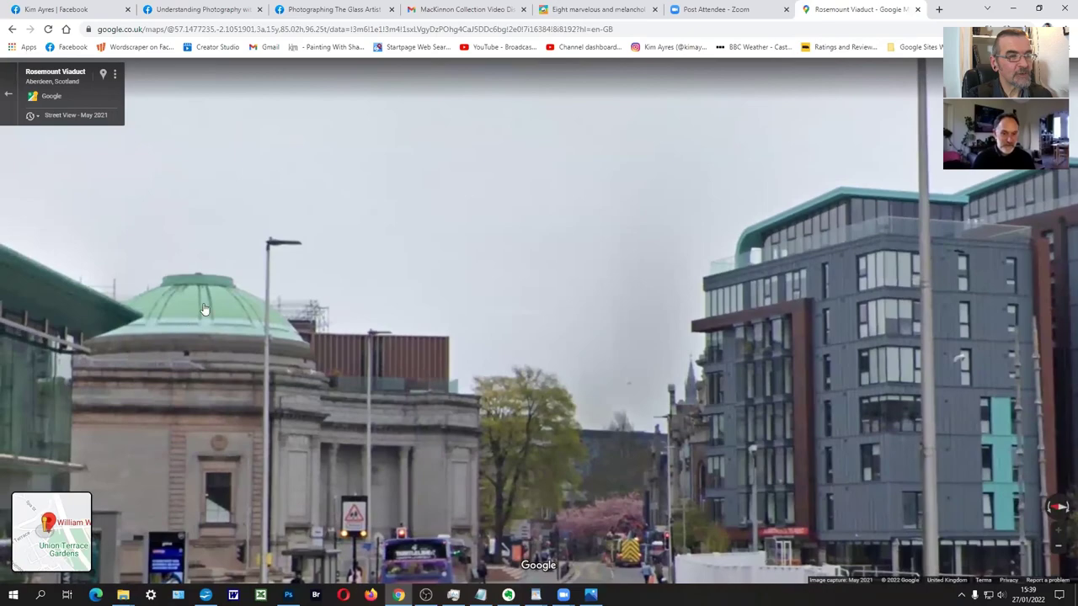
- Browse the neighbouring pictures, then return to the 1908 dawn photo and zoom in
{"action": "key", "text": "alt+Tab"}
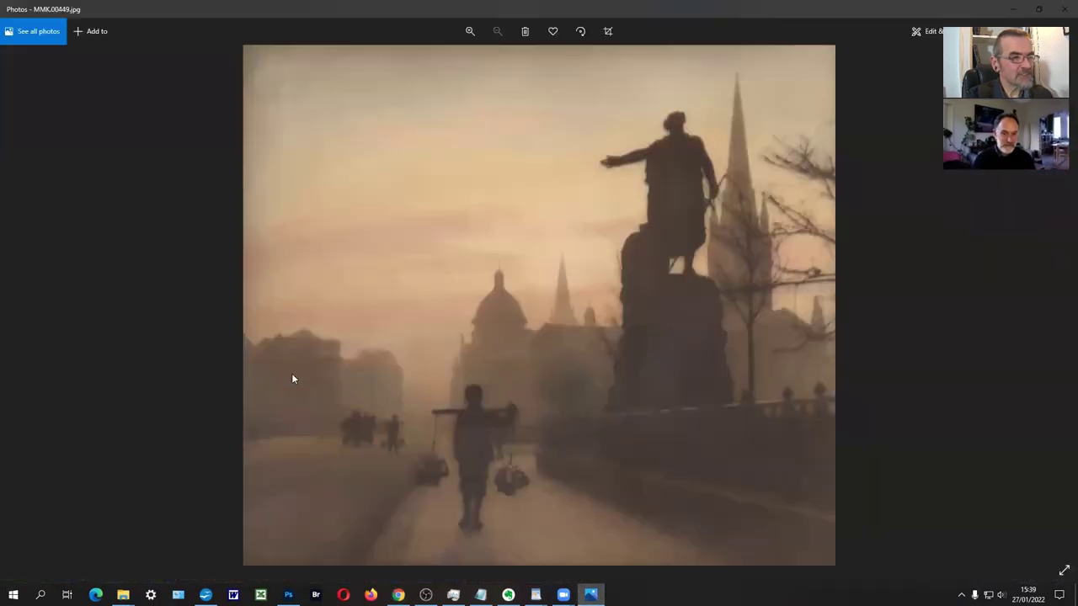
{"action": "key", "text": "Right"}
{"action": "key", "text": "Right"}
{"action": "key", "text": "Left"}
{"action": "key", "text": "Left"}
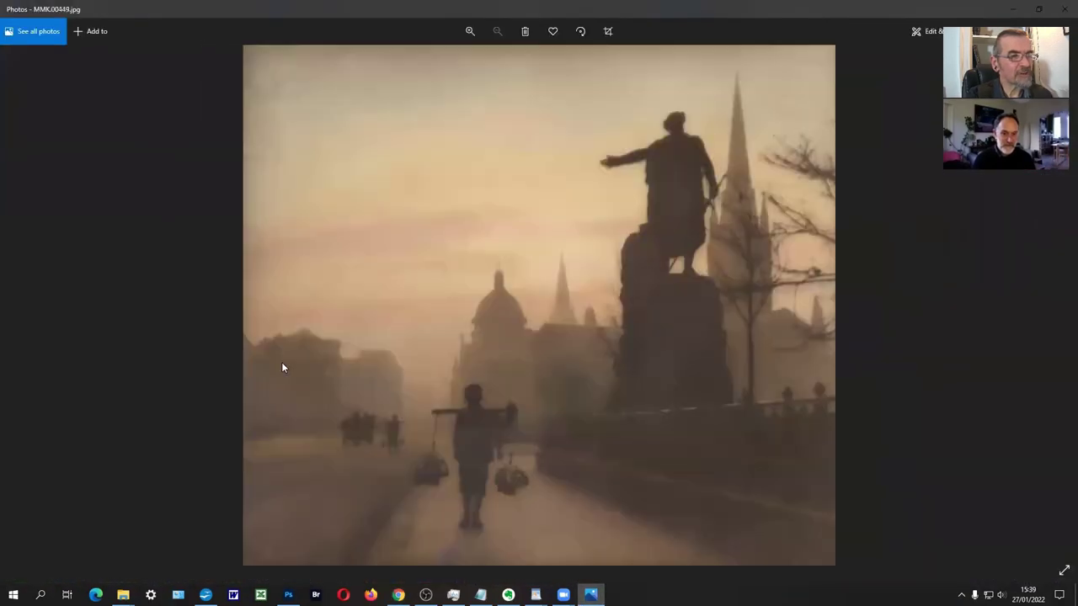
{"action": "scroll", "coordinate": [282, 367], "scroll_direction": "up", "scroll_amount": 3}
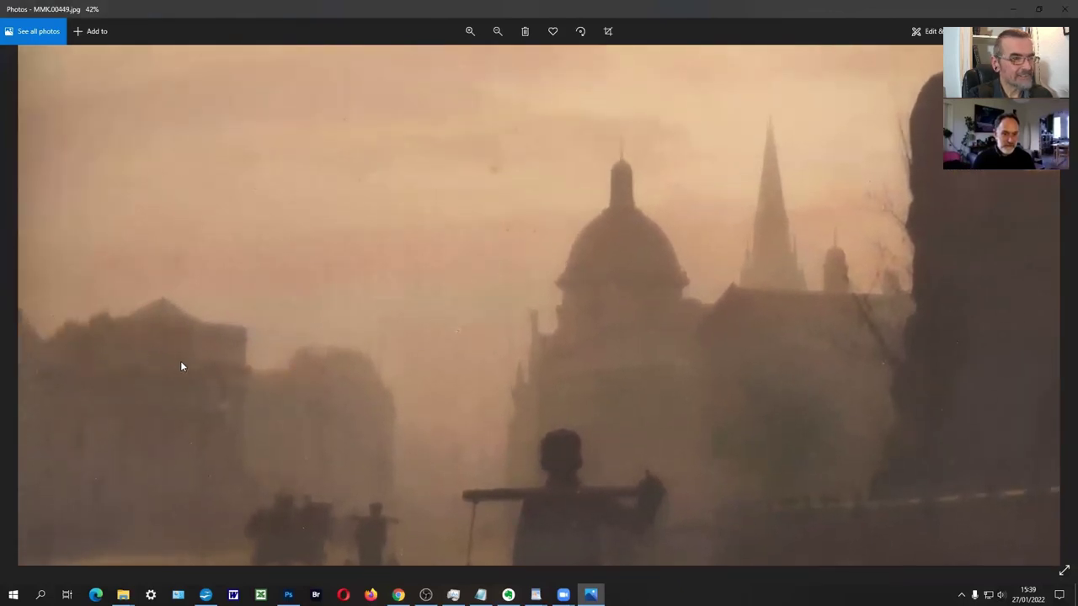
- Go back to the Rosemount Viaduct Street View, zoom out, and return to the William Wallace Statue map
{"action": "key", "text": "alt+Tab"}
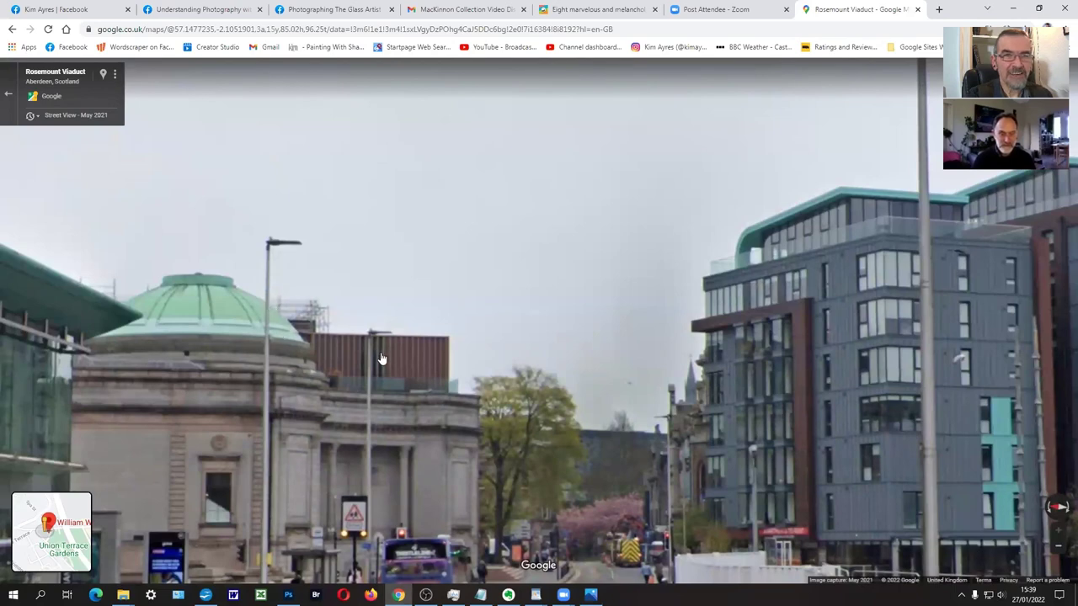
{"action": "scroll", "coordinate": [381, 359], "scroll_direction": "down", "scroll_amount": 4}
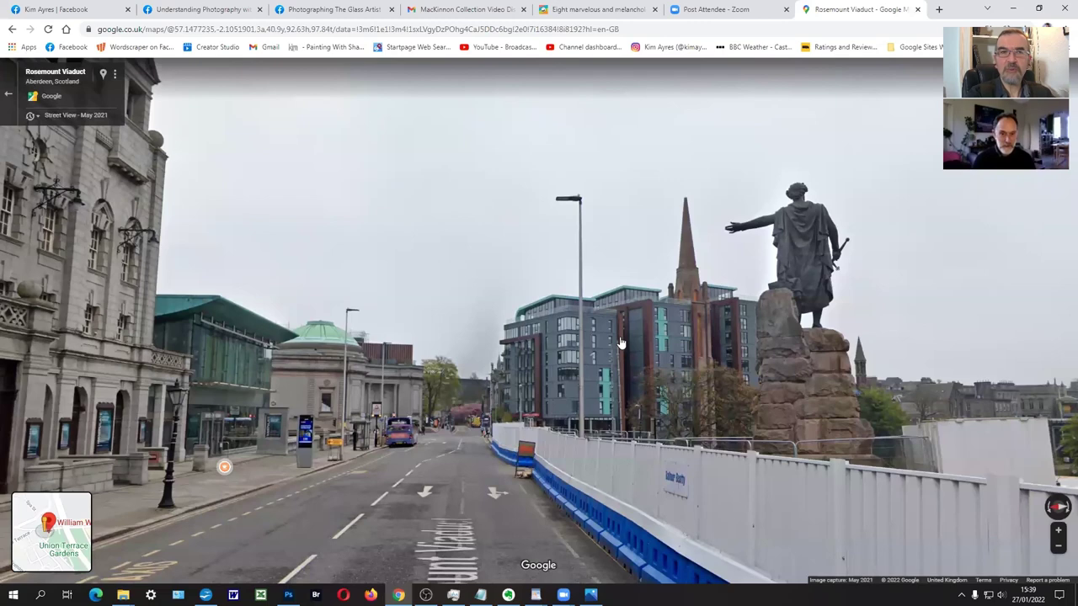
{"action": "key", "text": "alt+Left"}
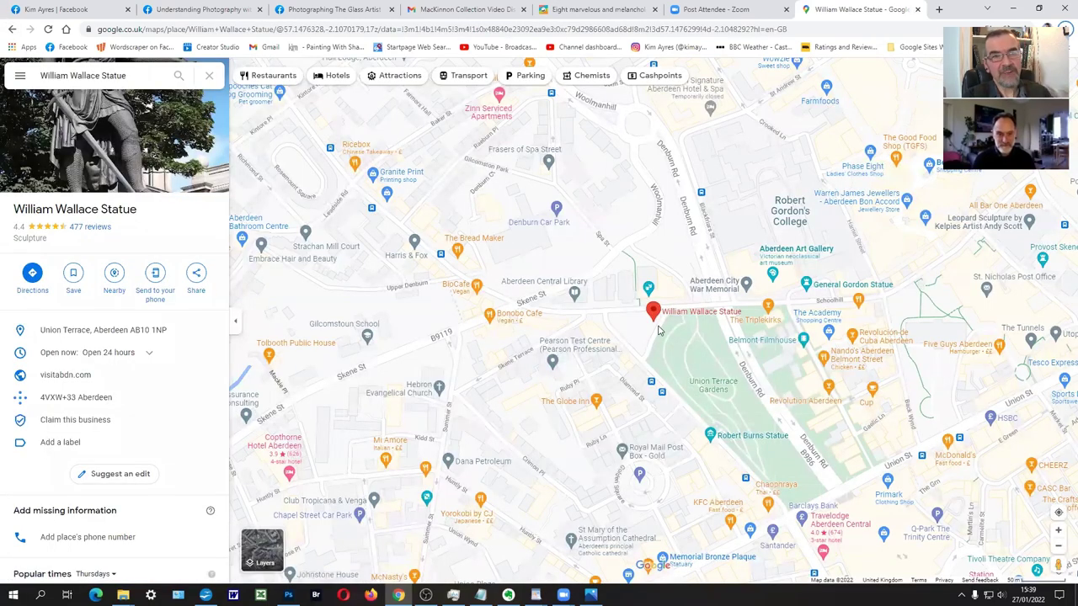
- Switch the map to Satellite and zoom in around the William Wallace Statue
{"action": "left_click", "coordinate": [264, 551]}
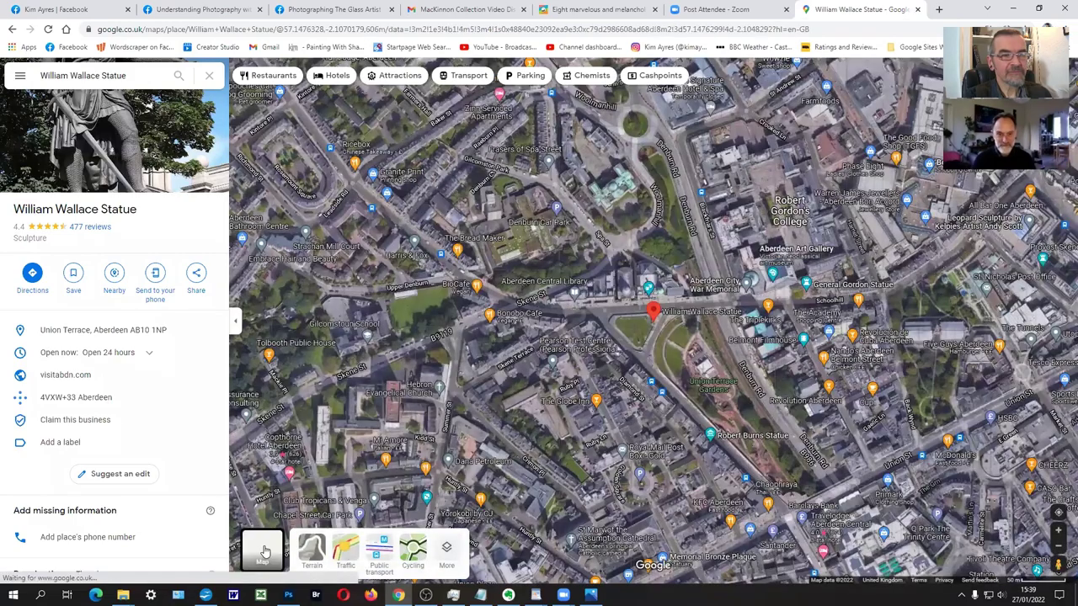
{"action": "scroll", "coordinate": [728, 320], "scroll_direction": "up", "scroll_amount": 1}
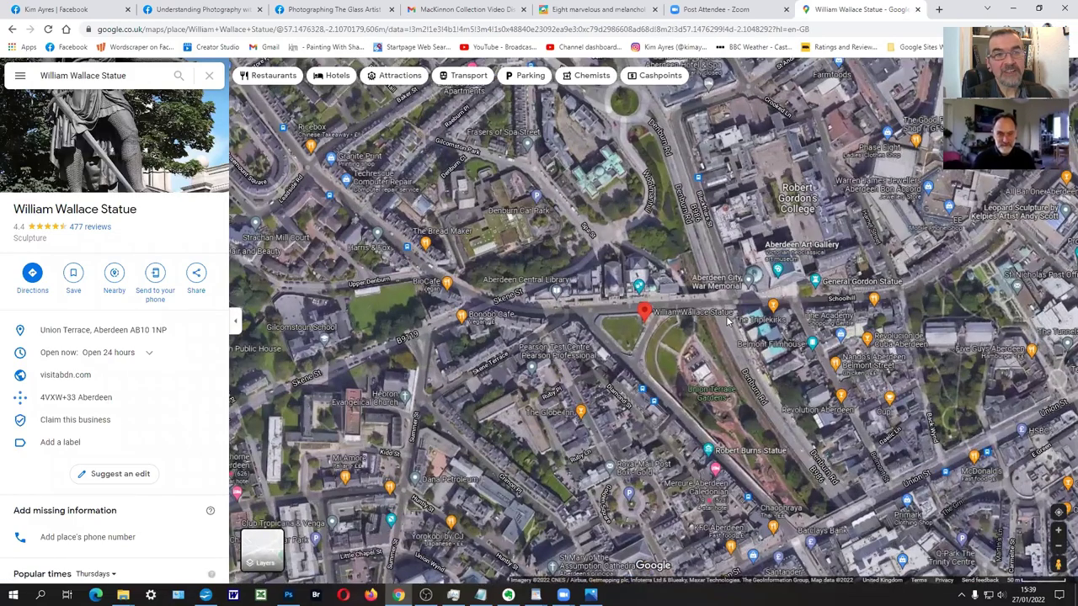
{"action": "scroll", "coordinate": [728, 320], "scroll_direction": "up", "scroll_amount": 3}
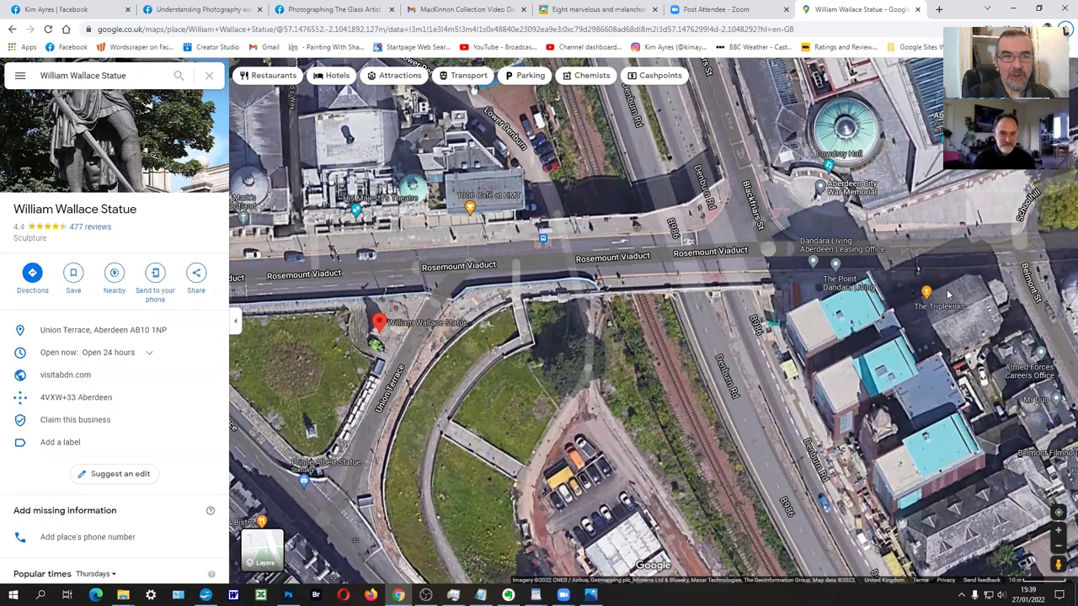
- Pan the close-up east of the viaduct onto the Denburn Road rooftops, then zoom back out
{"action": "left_click_drag", "start_coordinate": [931, 318], "coordinate": [842, 327]}
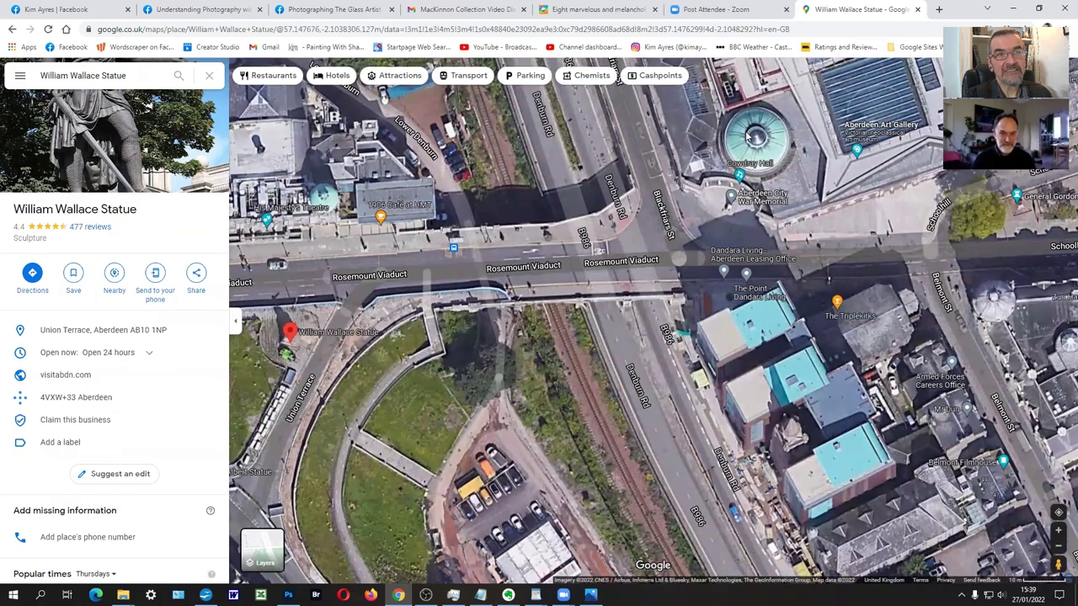
{"action": "scroll", "coordinate": [748, 135], "scroll_direction": "up", "scroll_amount": 3}
{"action": "left_click_drag", "start_coordinate": [758, 272], "coordinate": [811, 180]}
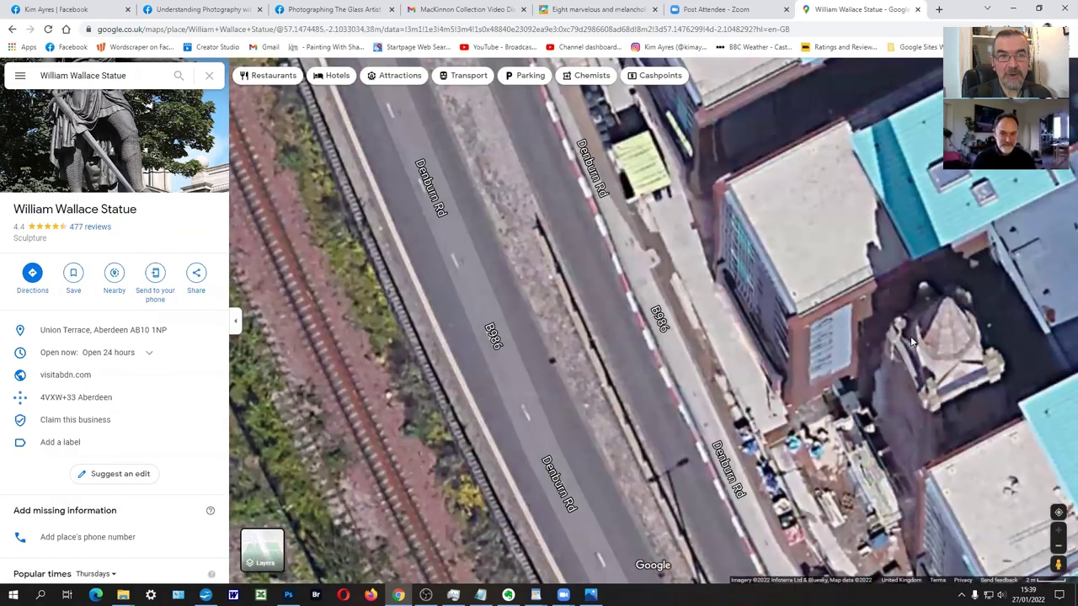
{"action": "left_click_drag", "start_coordinate": [911, 341], "coordinate": [801, 320]}
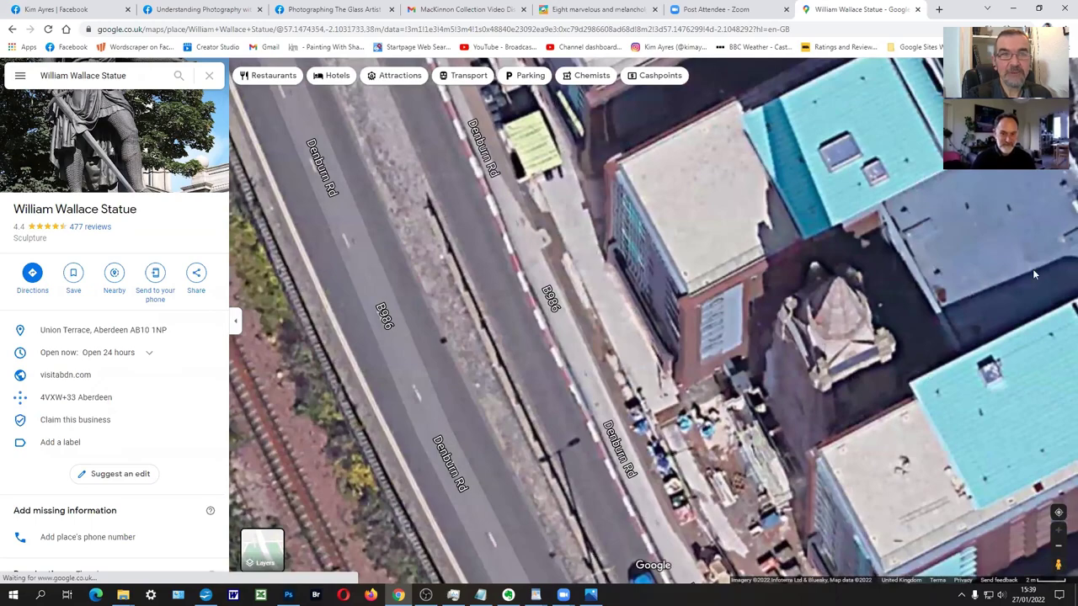
{"action": "scroll", "coordinate": [628, 261], "scroll_direction": "down", "scroll_amount": 2}
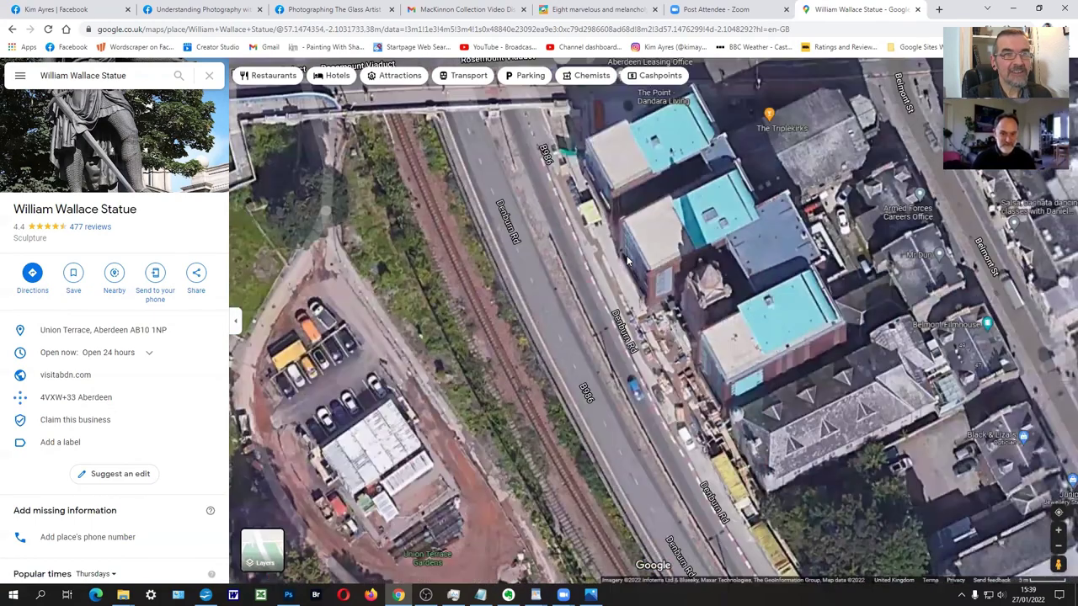
{"action": "scroll", "coordinate": [502, 221], "scroll_direction": "down", "scroll_amount": 4}
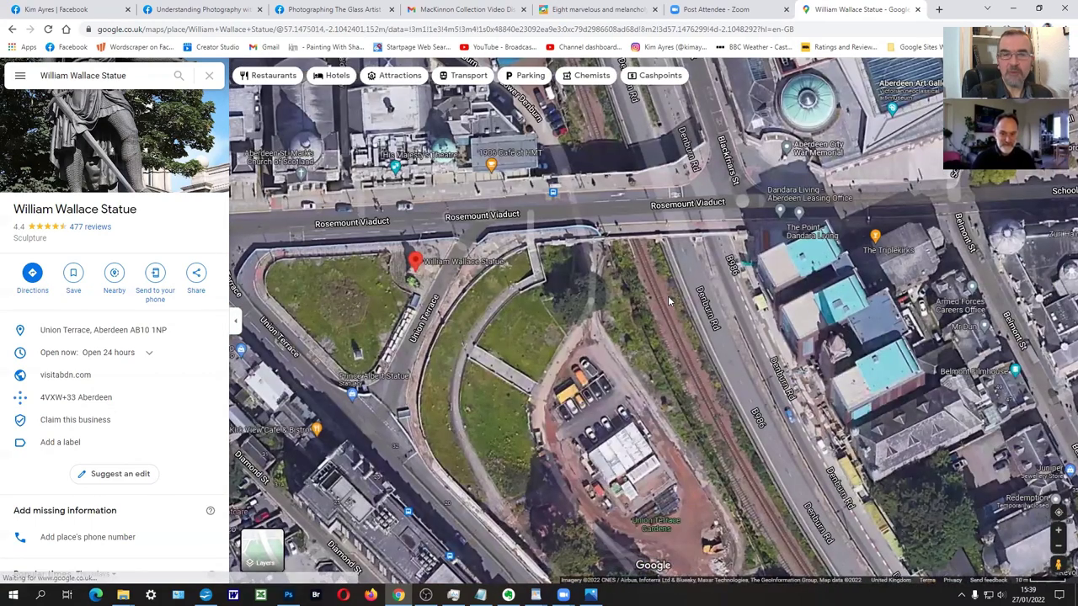